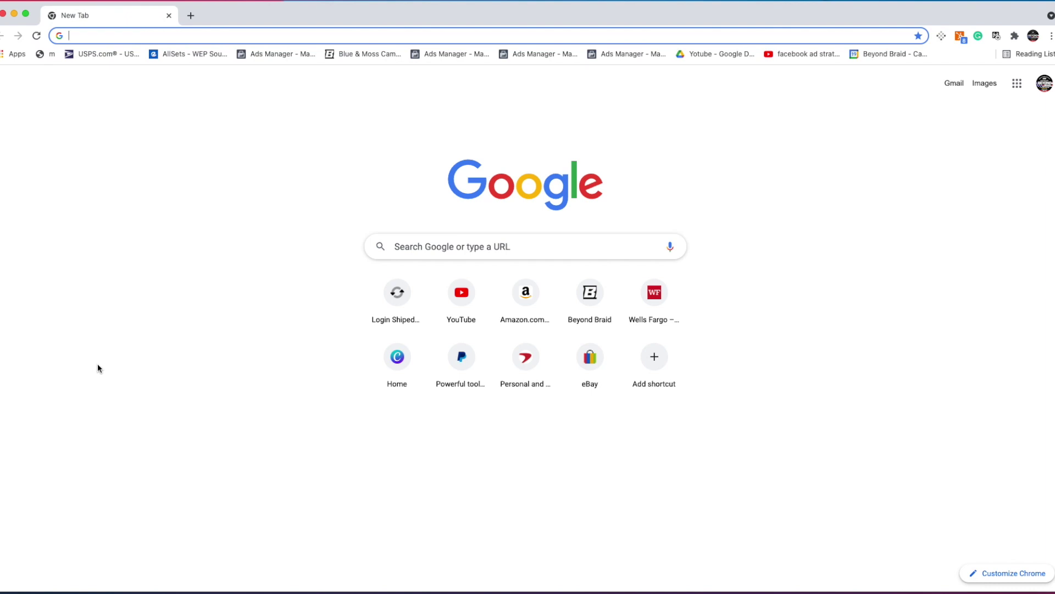
Google 'shopify' from the Chrome address bar and open the shopify.com result.
{"action": "type", "text": "shopi"}
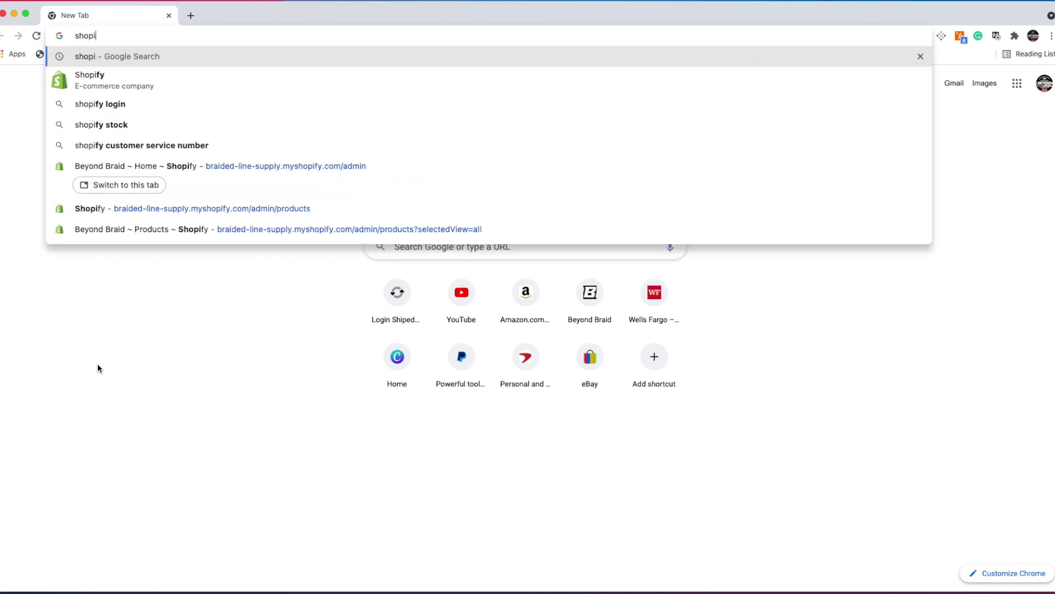
{"action": "key", "text": "Down"}
{"action": "key", "text": "Return"}
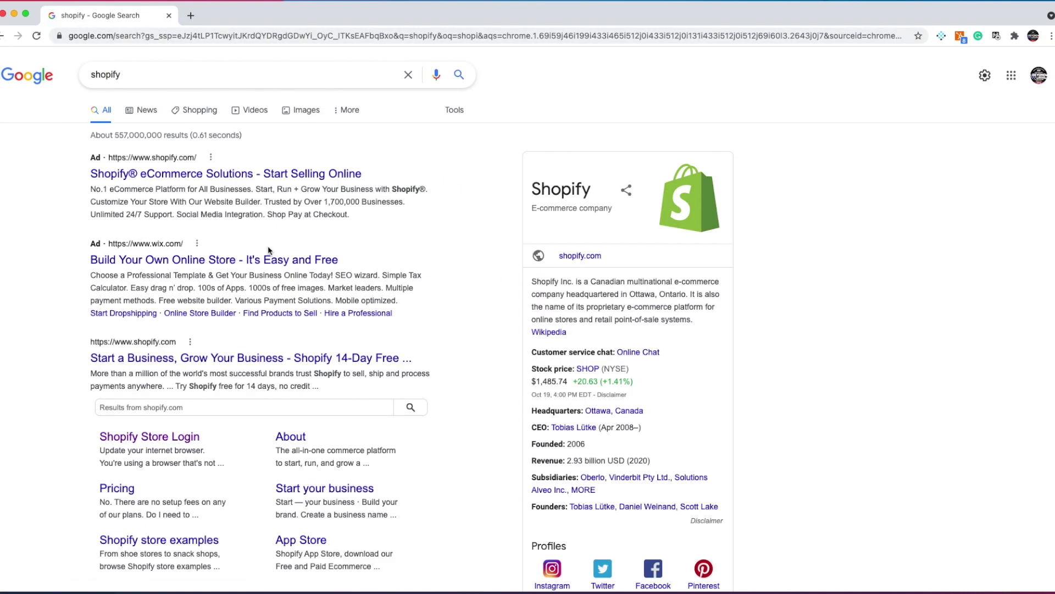
{"action": "scroll", "coordinate": [267, 248], "scroll_direction": "down", "scroll_amount": 1}
{"action": "left_click", "coordinate": [222, 311]}
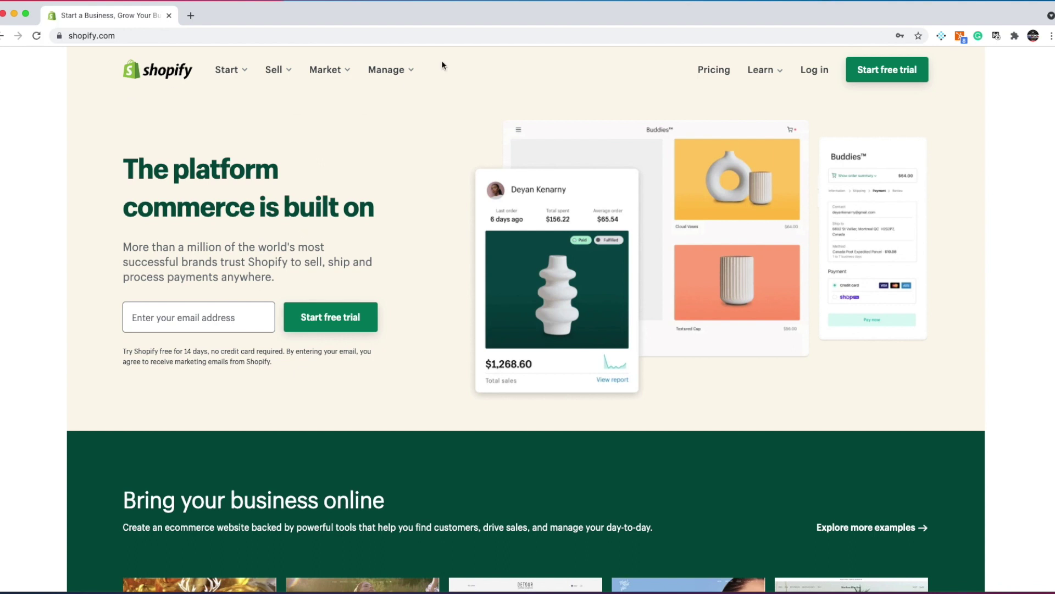
{"action": "right_click", "coordinate": [23, 141]}
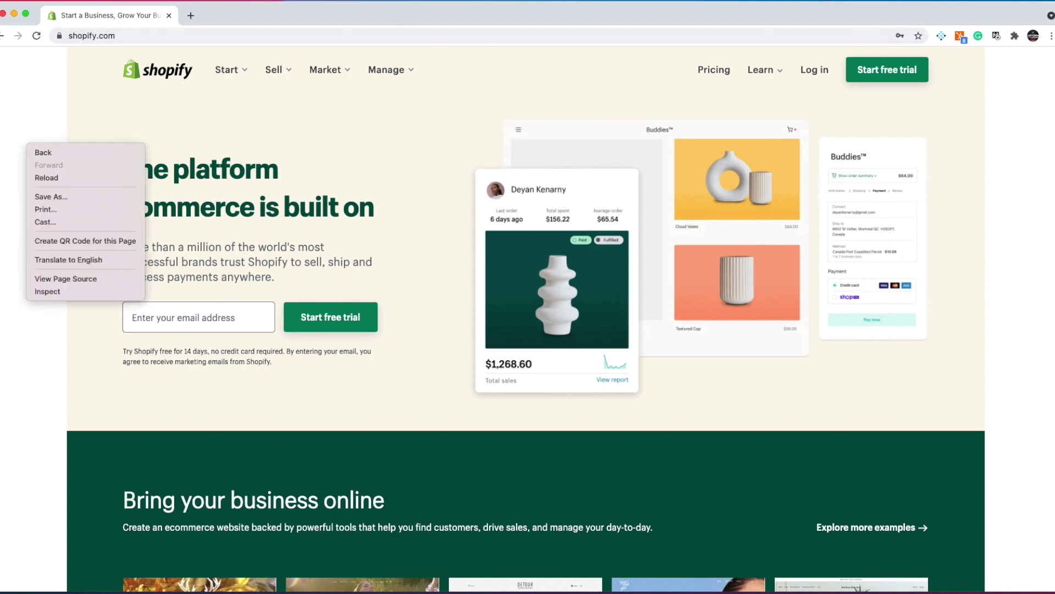
{"action": "left_click", "coordinate": [71, 241]}
{"action": "left_click", "coordinate": [444, 130]}
{"action": "scroll", "coordinate": [515, 96], "scroll_direction": "down", "scroll_amount": 1}
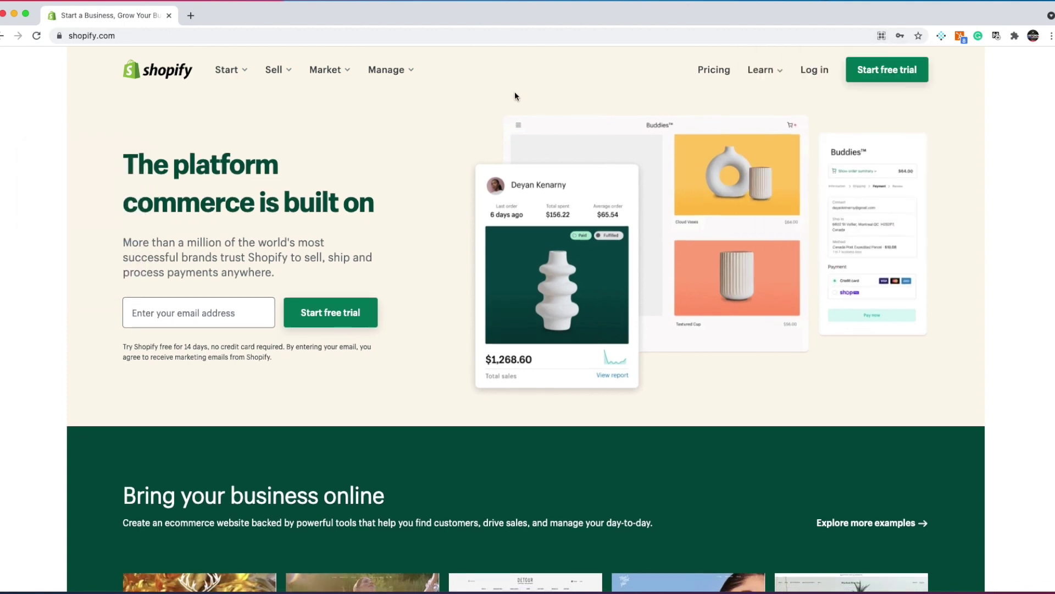
{"action": "scroll", "coordinate": [515, 110], "scroll_direction": "down", "scroll_amount": 3}
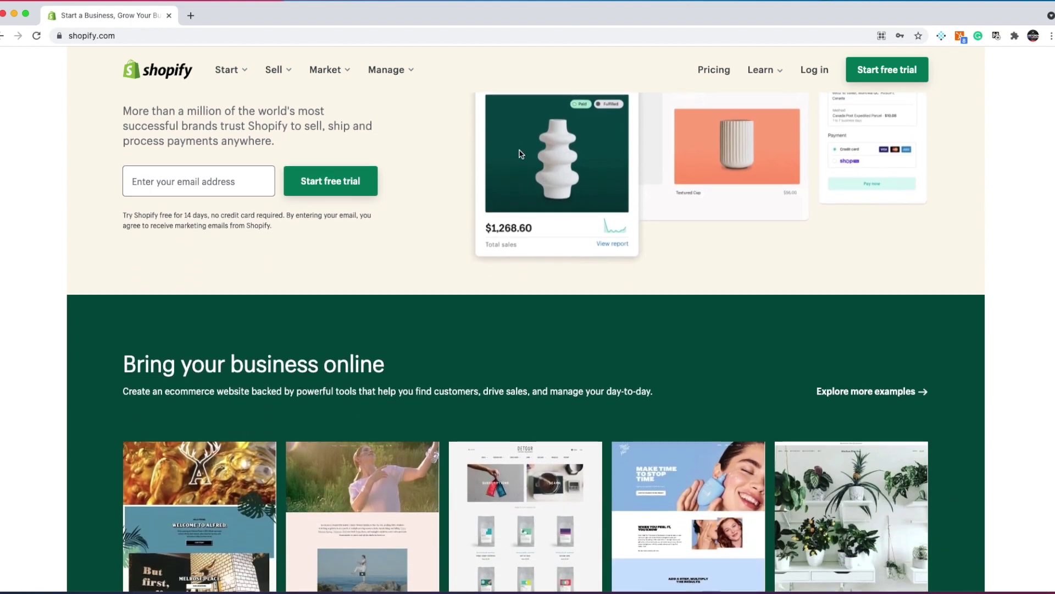
{"action": "scroll", "coordinate": [526, 158], "scroll_direction": "down", "scroll_amount": 1}
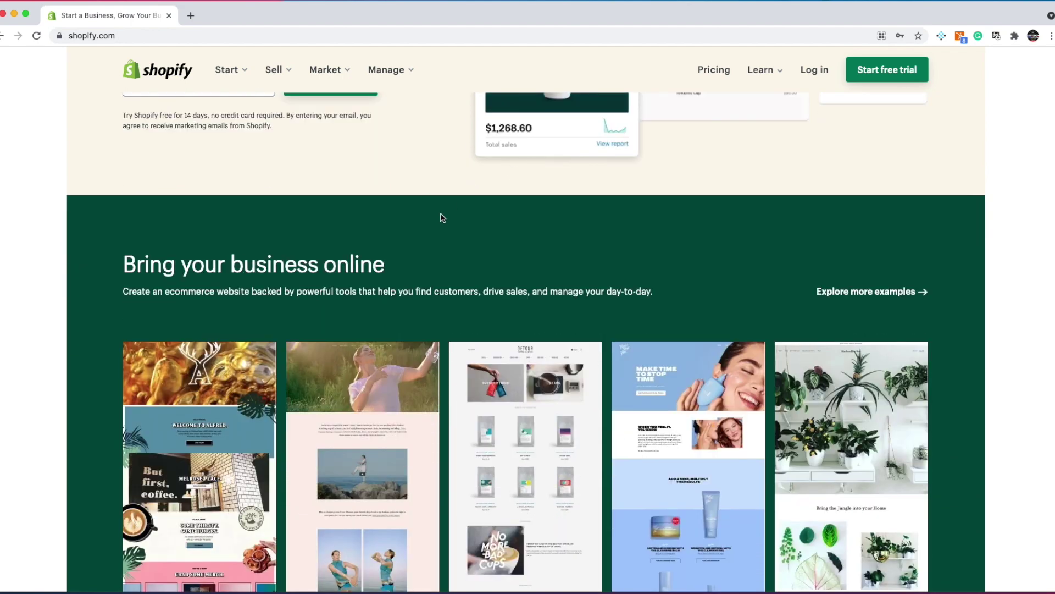
{"action": "scroll", "coordinate": [440, 198], "scroll_direction": "down", "scroll_amount": 2}
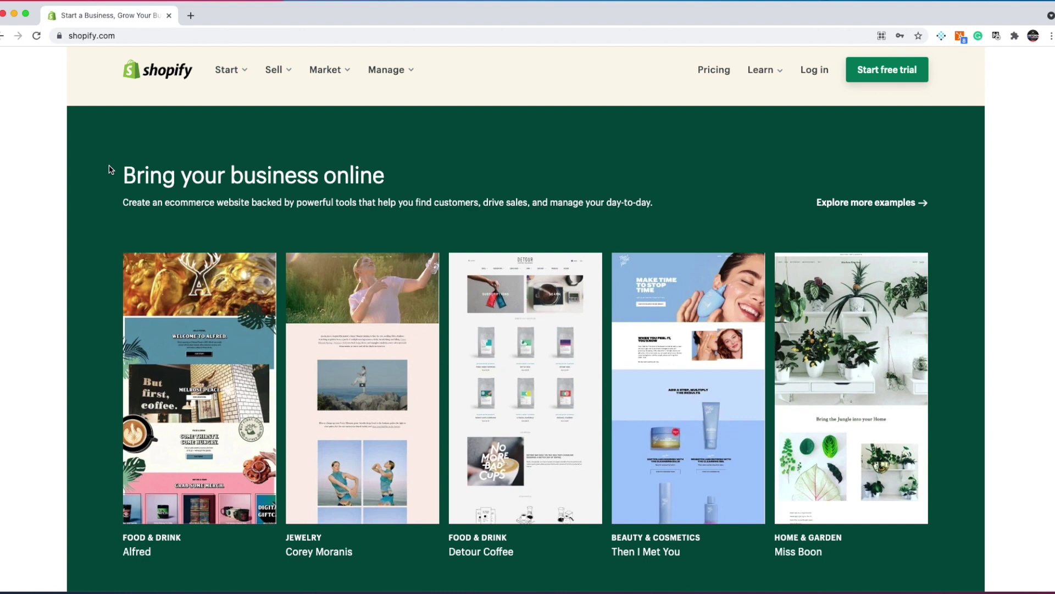
{"action": "scroll", "coordinate": [193, 220], "scroll_direction": "down", "scroll_amount": 5}
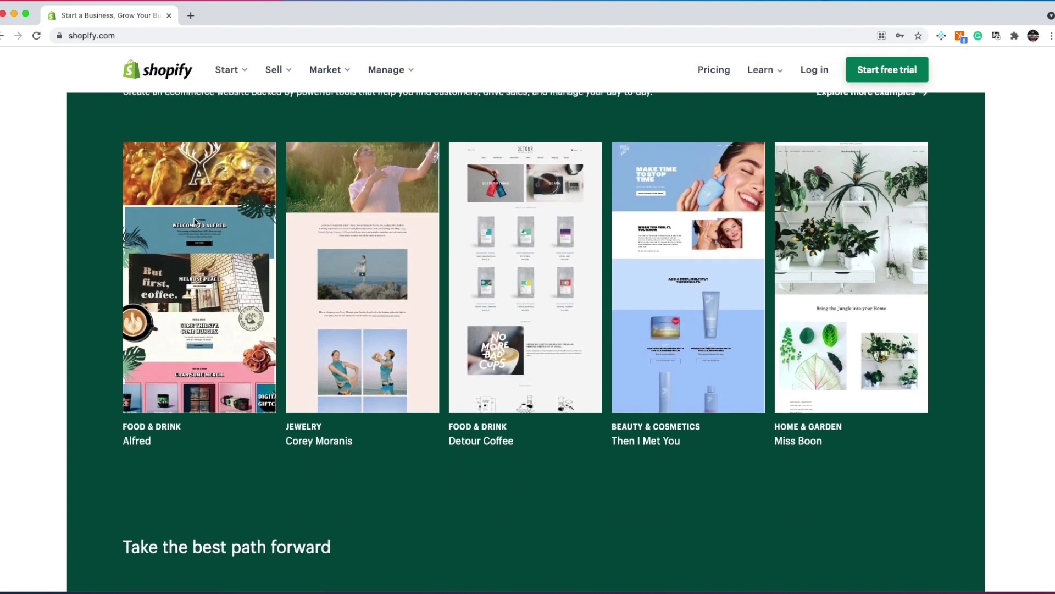
{"action": "scroll", "coordinate": [198, 221], "scroll_direction": "down", "scroll_amount": 5}
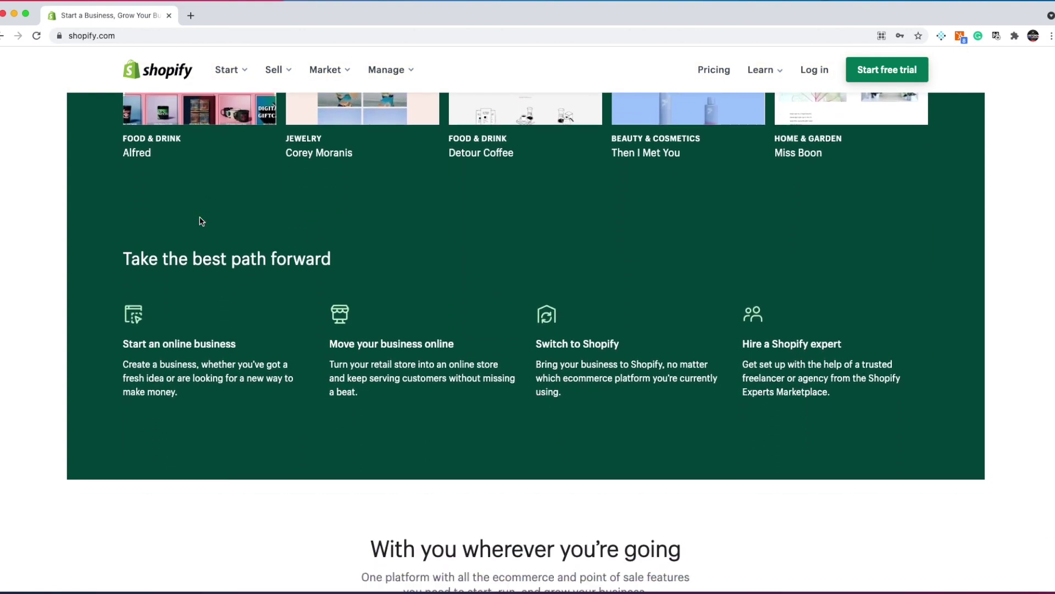
{"action": "scroll", "coordinate": [201, 221], "scroll_direction": "up", "scroll_amount": 15}
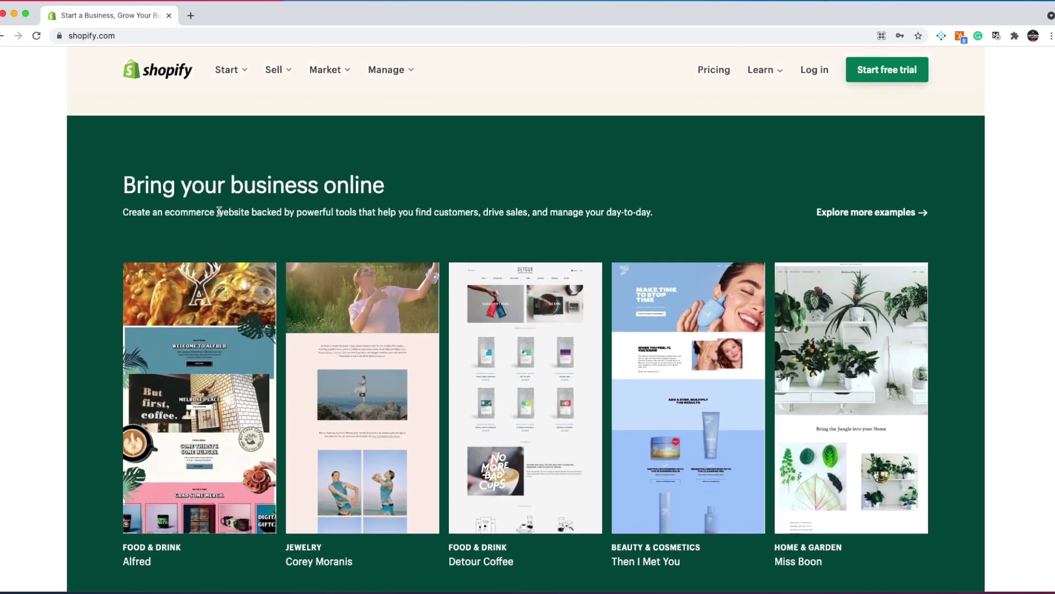
{"action": "scroll", "coordinate": [231, 204], "scroll_direction": "up", "scroll_amount": 3}
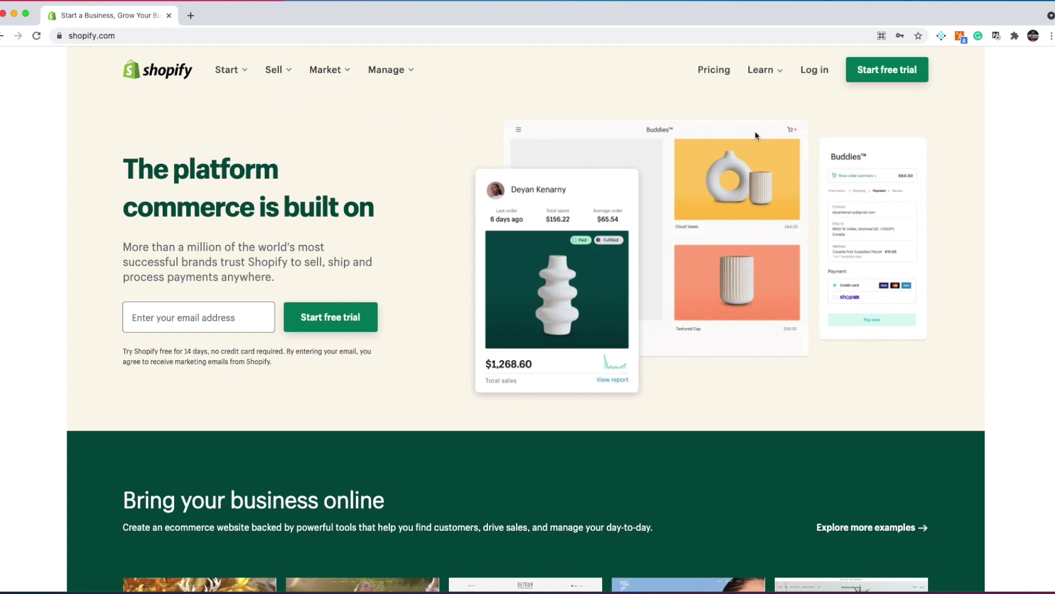
{"action": "scroll", "coordinate": [929, 83], "scroll_direction": "down", "scroll_amount": 1}
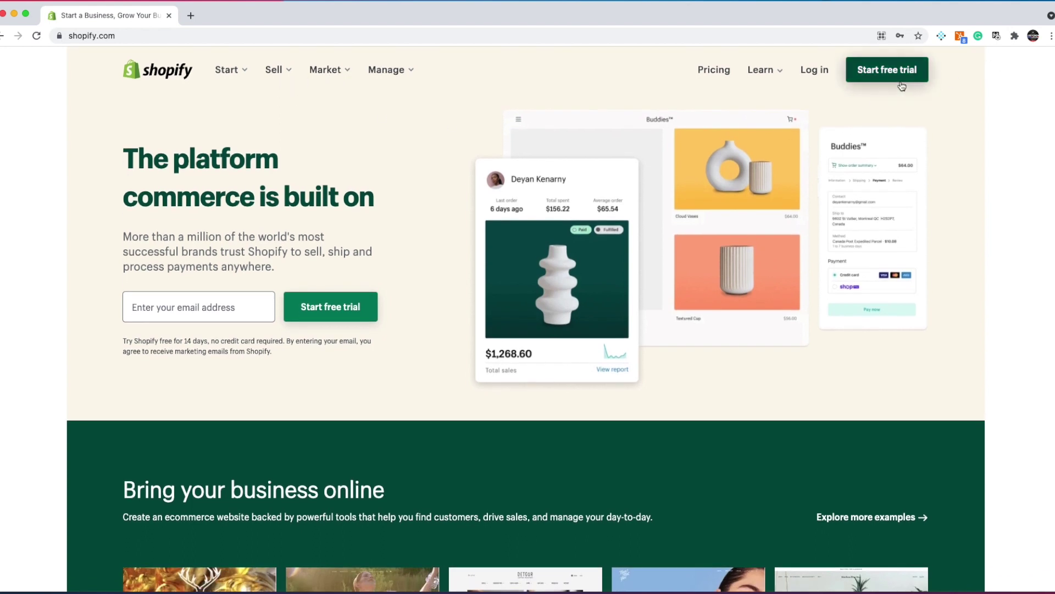
{"action": "scroll", "coordinate": [889, 72], "scroll_direction": "down", "scroll_amount": 1}
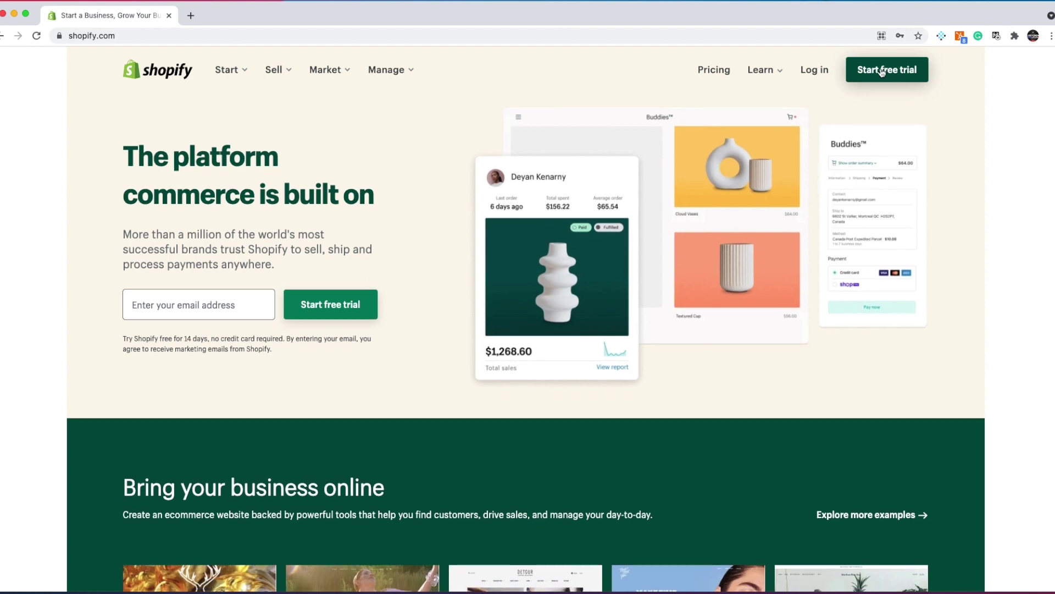
Start the free trial: not selling yet, dropshipping yes, Facebook/Instagram and Google channels.
{"action": "left_click", "coordinate": [882, 72]}
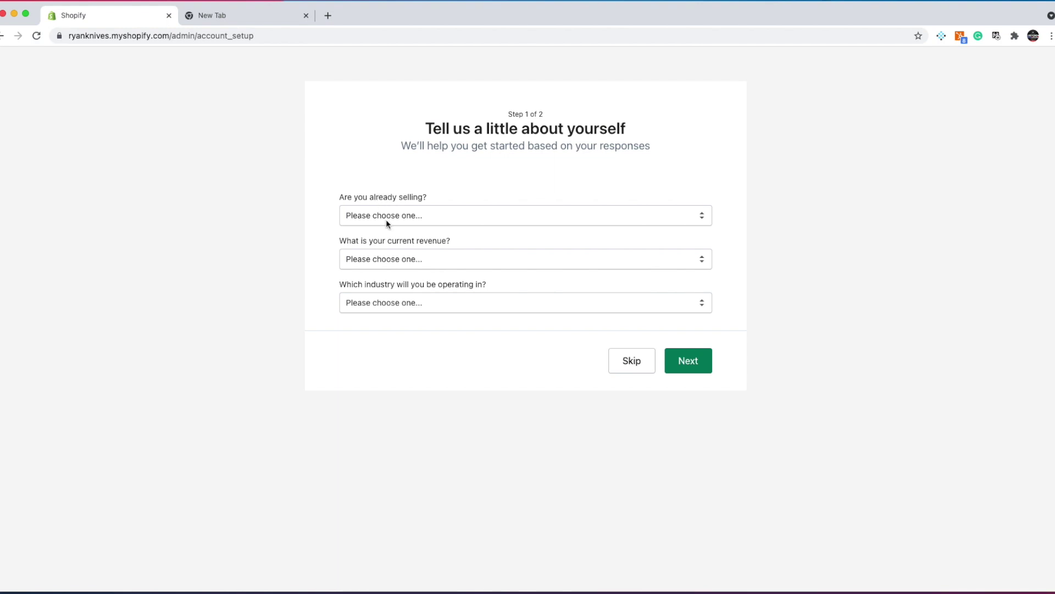
{"action": "left_click", "coordinate": [424, 214]}
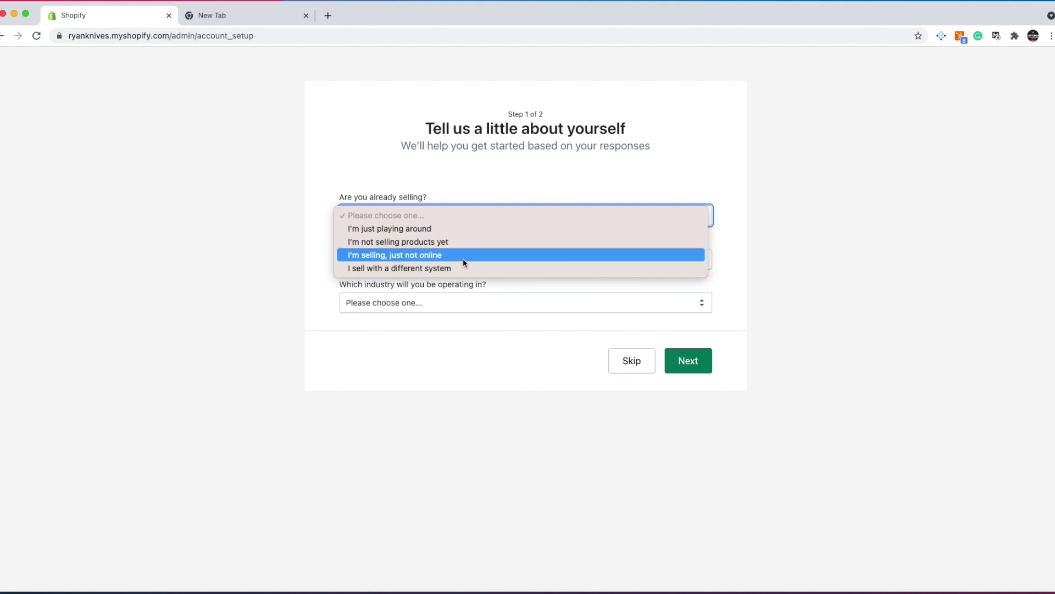
{"action": "left_click", "coordinate": [430, 242]}
{"action": "left_click", "coordinate": [434, 266]}
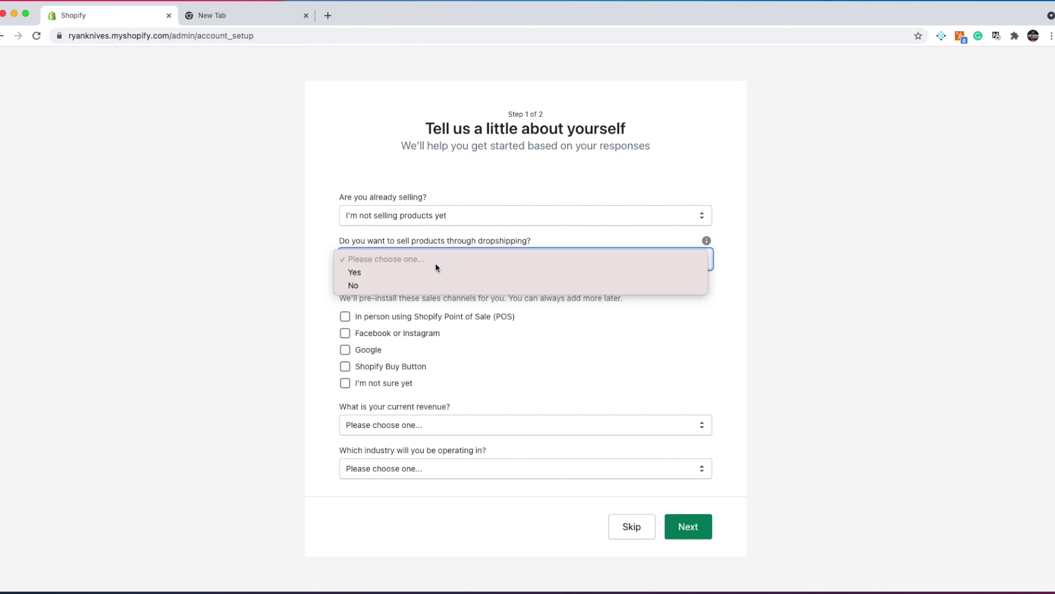
{"action": "left_click", "coordinate": [415, 273]}
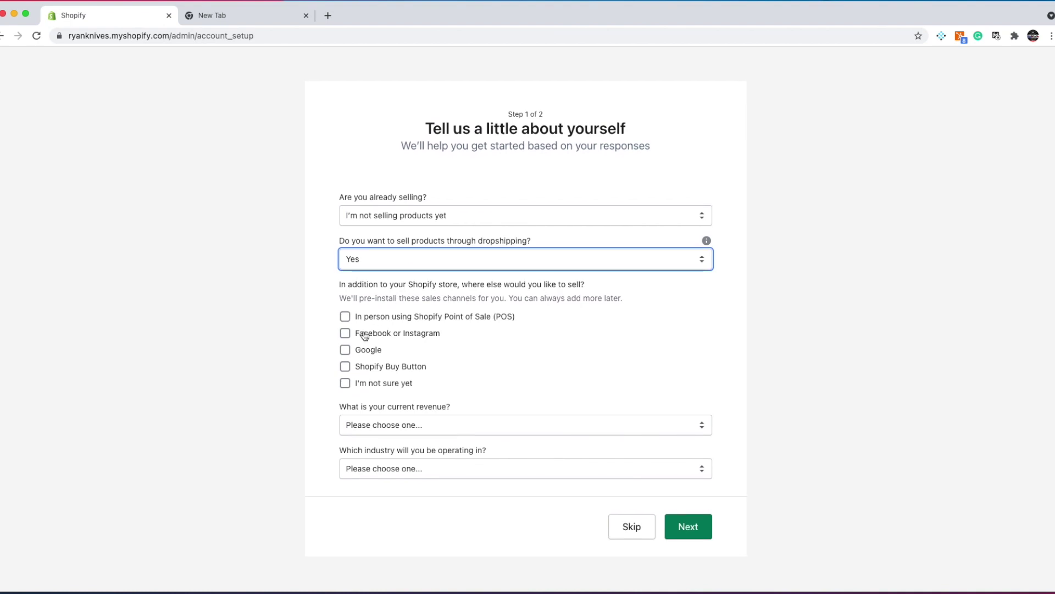
{"action": "left_click", "coordinate": [346, 334]}
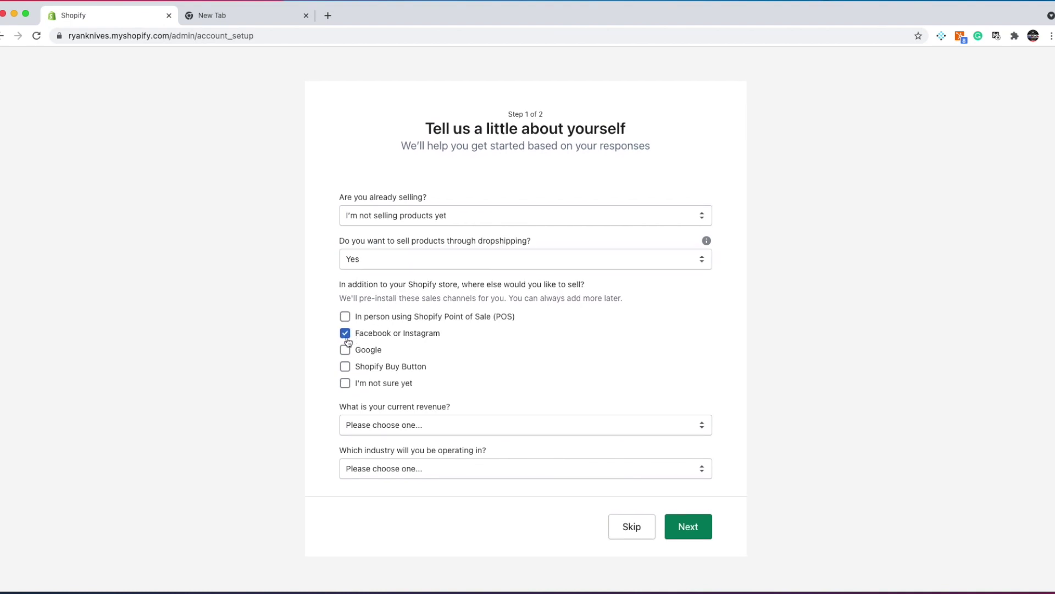
{"action": "left_click", "coordinate": [345, 356]}
Set current revenue to $0 USD and industry to 'I haven't decided yet', then continue.
{"action": "left_click", "coordinate": [425, 431]}
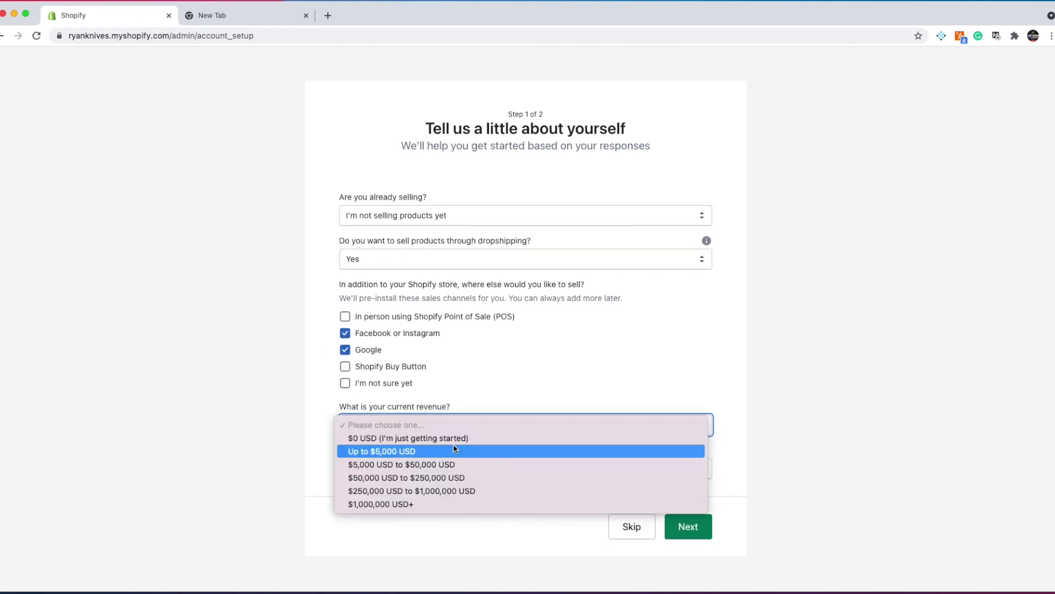
{"action": "left_click", "coordinate": [448, 437]}
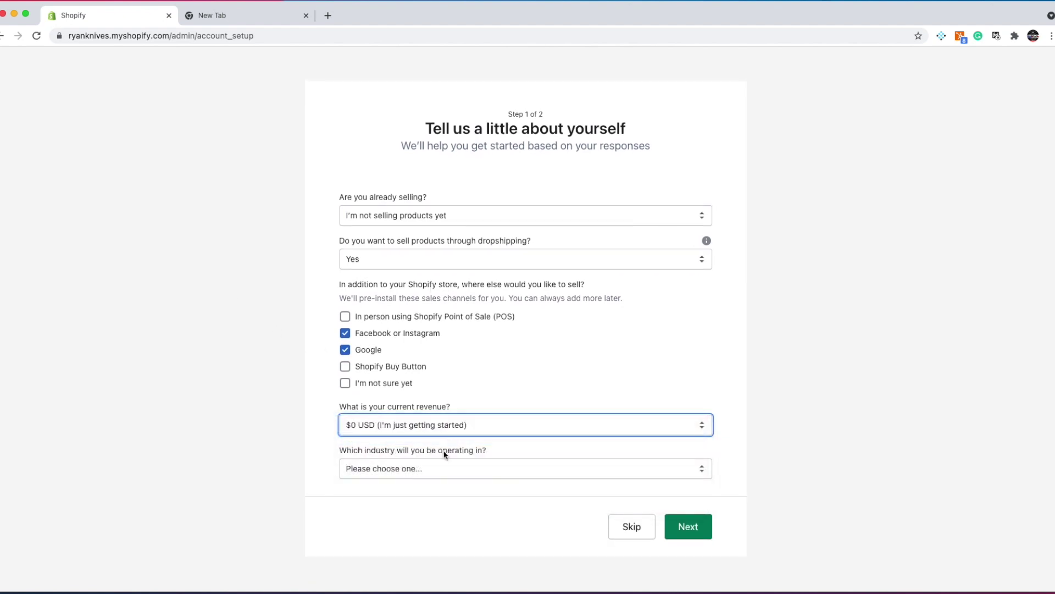
{"action": "left_click", "coordinate": [437, 466]}
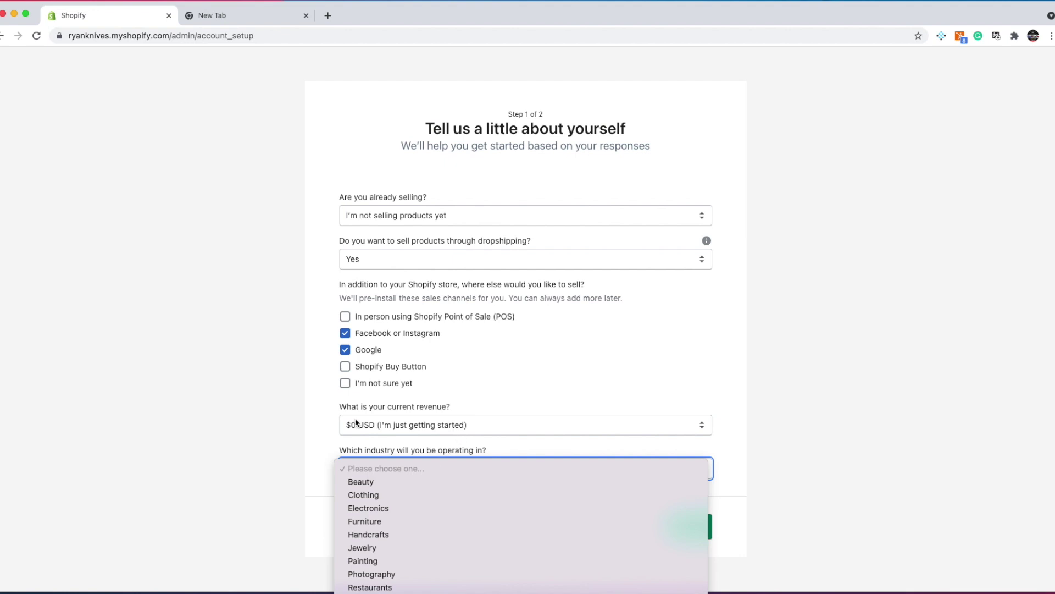
{"action": "scroll", "coordinate": [423, 520], "scroll_direction": "down", "scroll_amount": 3}
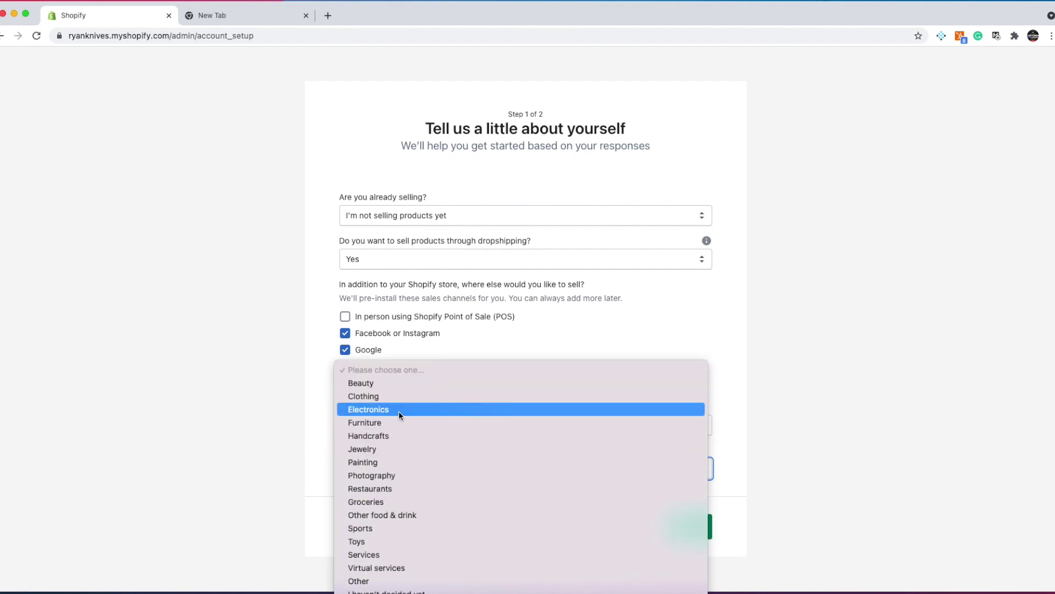
{"action": "left_click", "coordinate": [399, 591]}
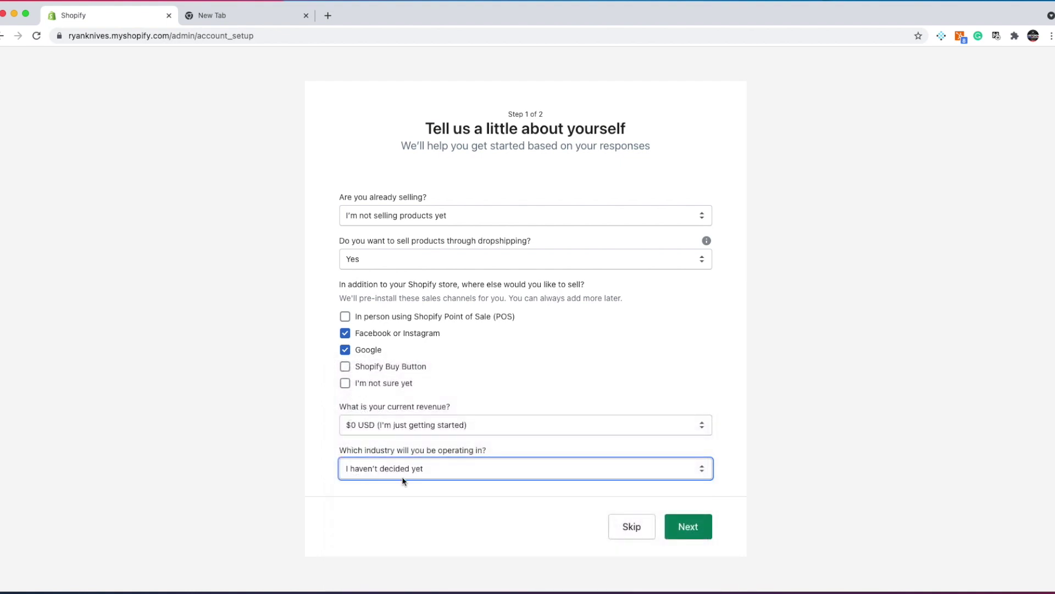
{"action": "key", "text": "o"}
{"action": "left_click", "coordinate": [694, 528]}
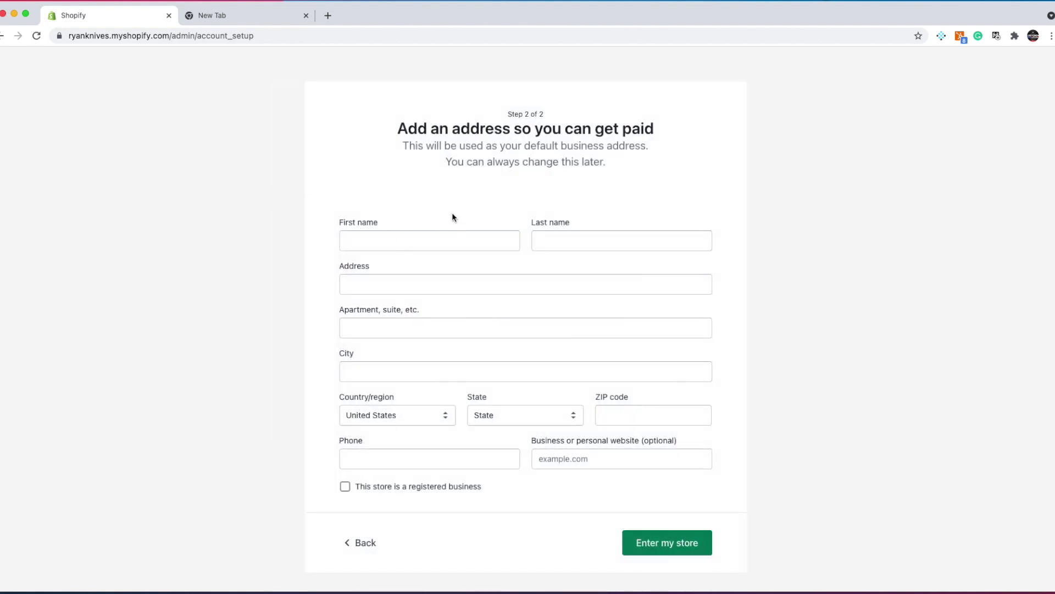
Start filling in the business address form at the first name field.
{"action": "left_click", "coordinate": [442, 234]}
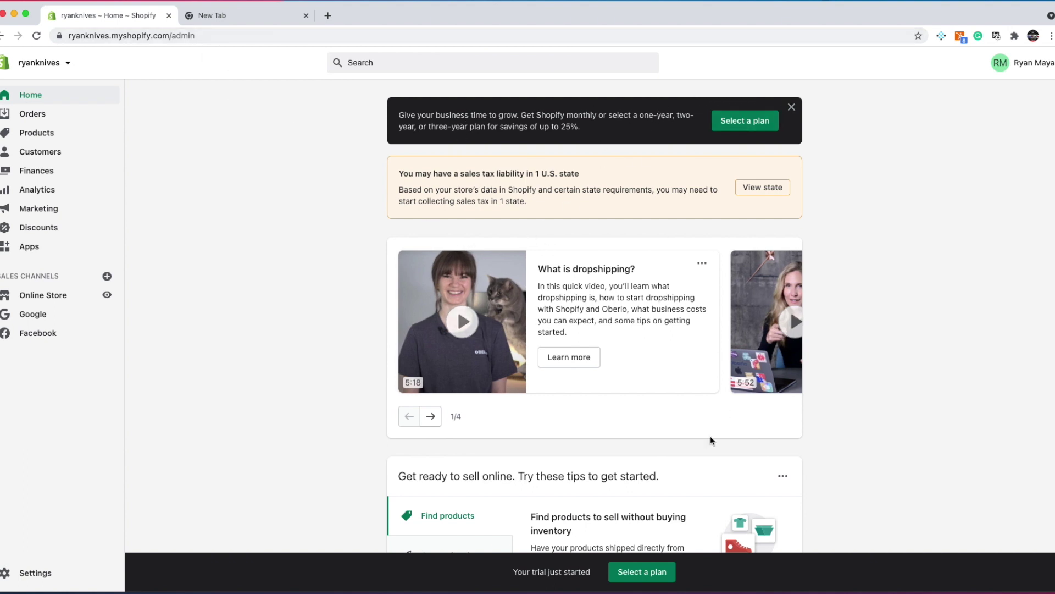
Scroll through the Home page tips and the dropshipping video carousel.
{"action": "scroll", "coordinate": [465, 322], "scroll_direction": "down", "scroll_amount": 2}
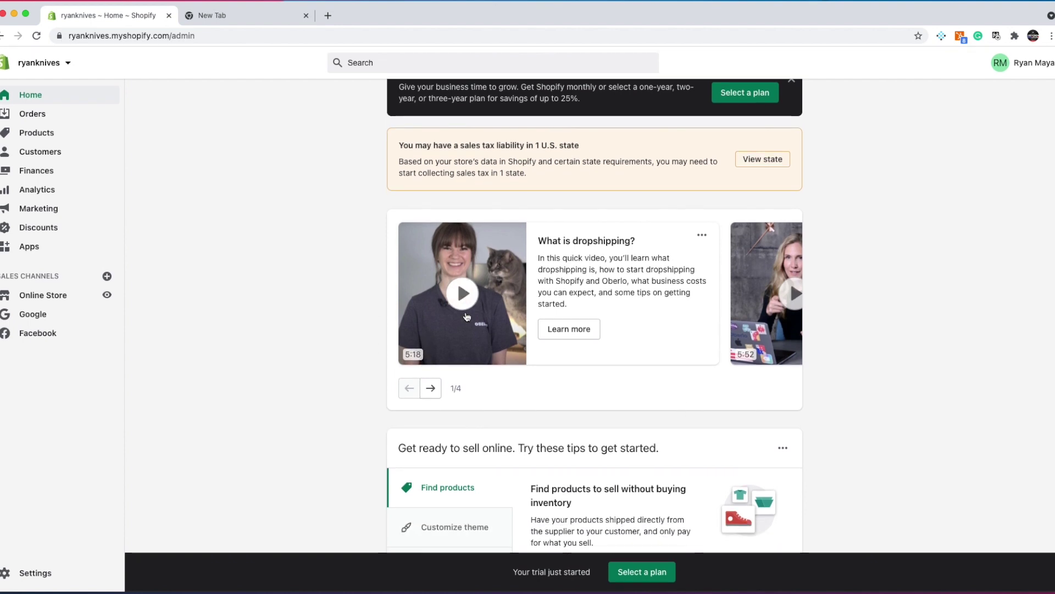
{"action": "scroll", "coordinate": [478, 311], "scroll_direction": "down", "scroll_amount": 3}
{"action": "scroll", "coordinate": [482, 264], "scroll_direction": "up", "scroll_amount": 5}
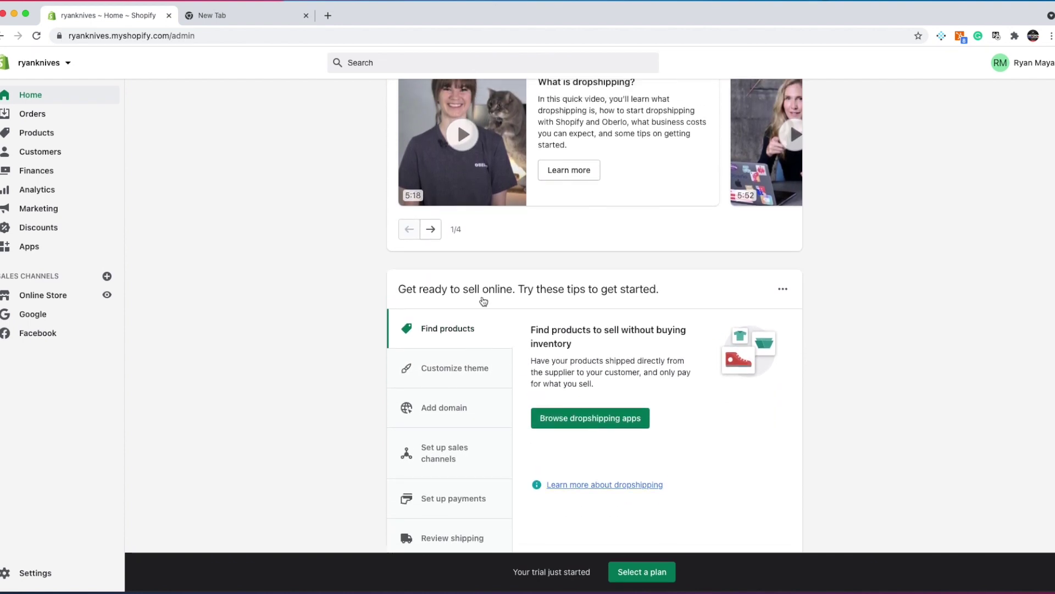
{"action": "scroll", "coordinate": [547, 268], "scroll_direction": "down", "scroll_amount": 1}
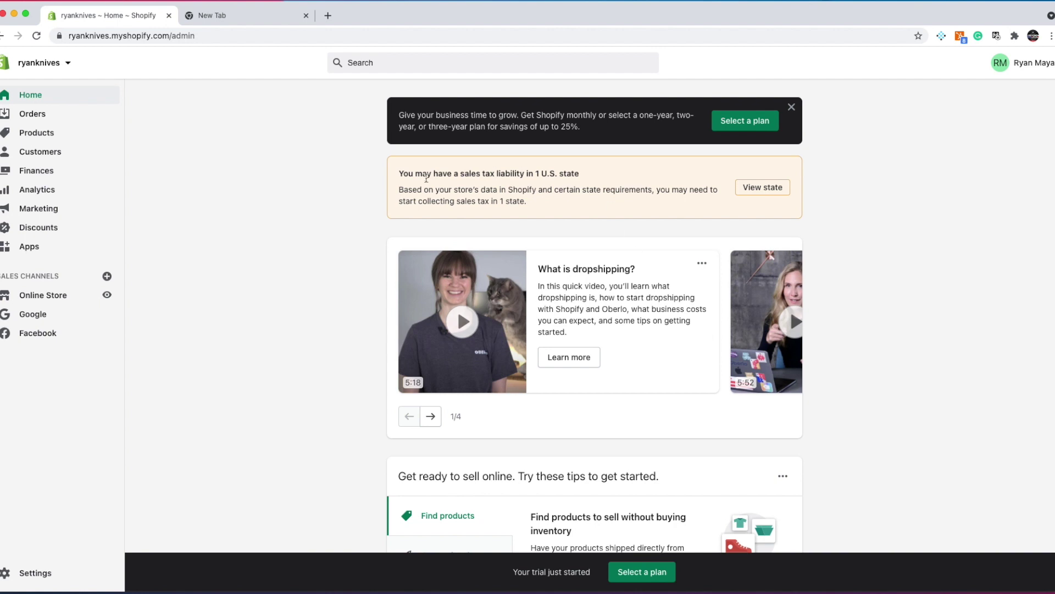
{"action": "scroll", "coordinate": [684, 192], "scroll_direction": "down", "scroll_amount": 8}
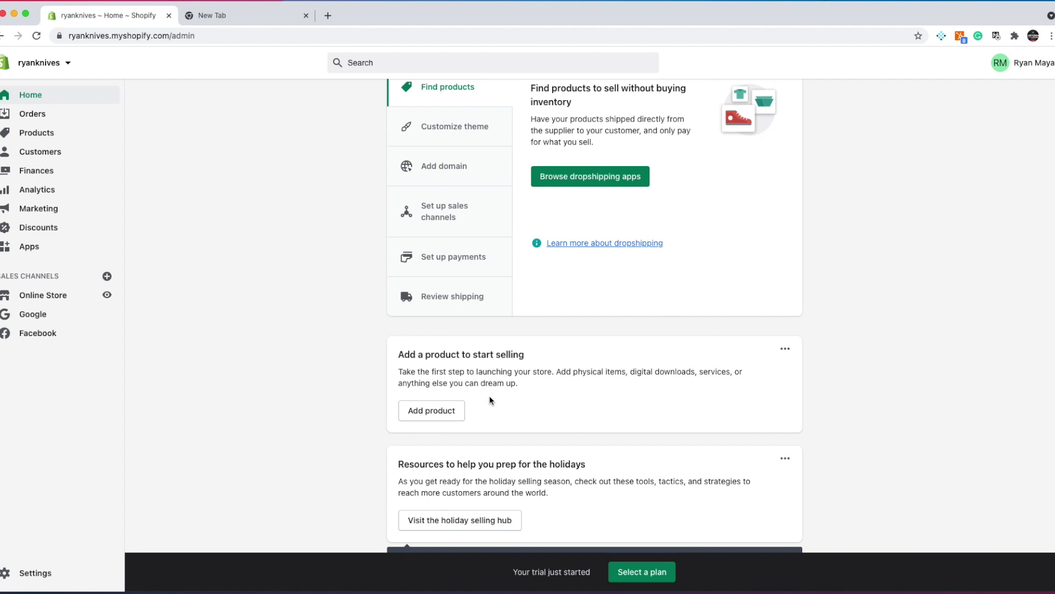
{"action": "scroll", "coordinate": [489, 399], "scroll_direction": "down", "scroll_amount": 8}
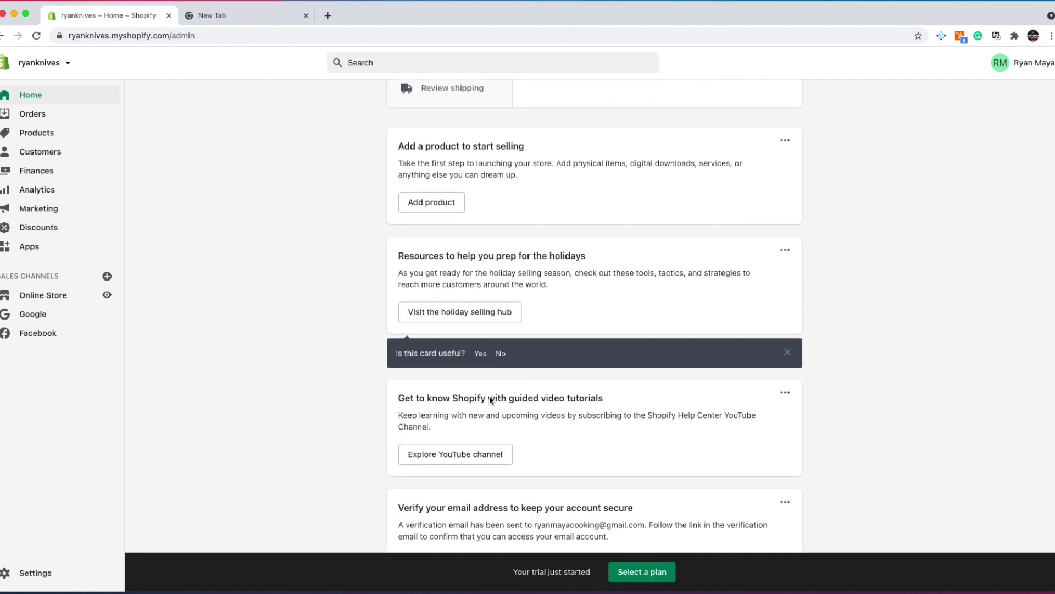
{"action": "scroll", "coordinate": [489, 394], "scroll_direction": "down", "scroll_amount": 3}
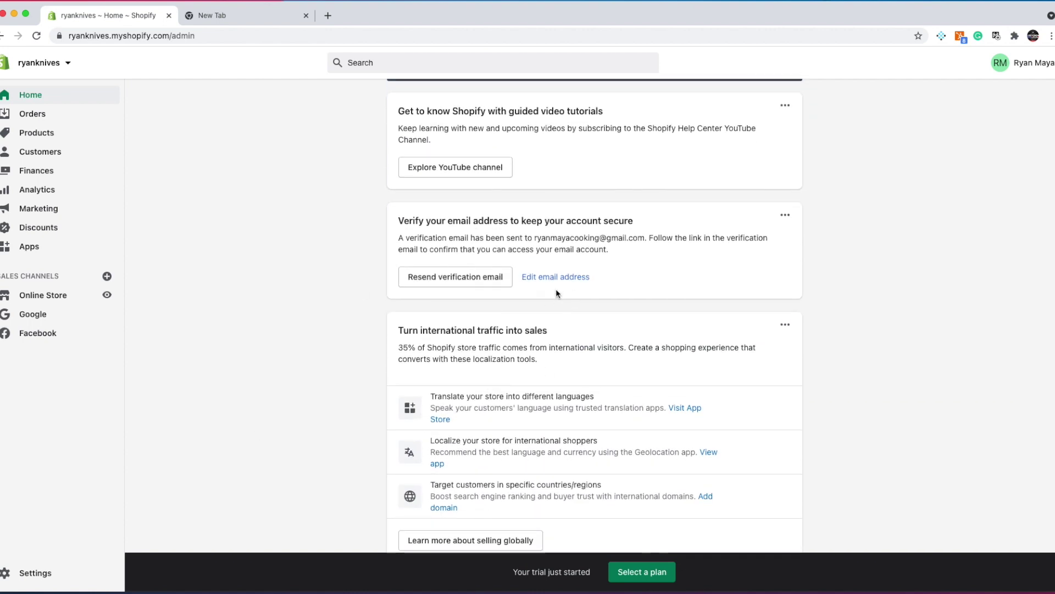
{"action": "scroll", "coordinate": [556, 289], "scroll_direction": "down", "scroll_amount": 3}
{"action": "scroll", "coordinate": [515, 328], "scroll_direction": "down", "scroll_amount": 5}
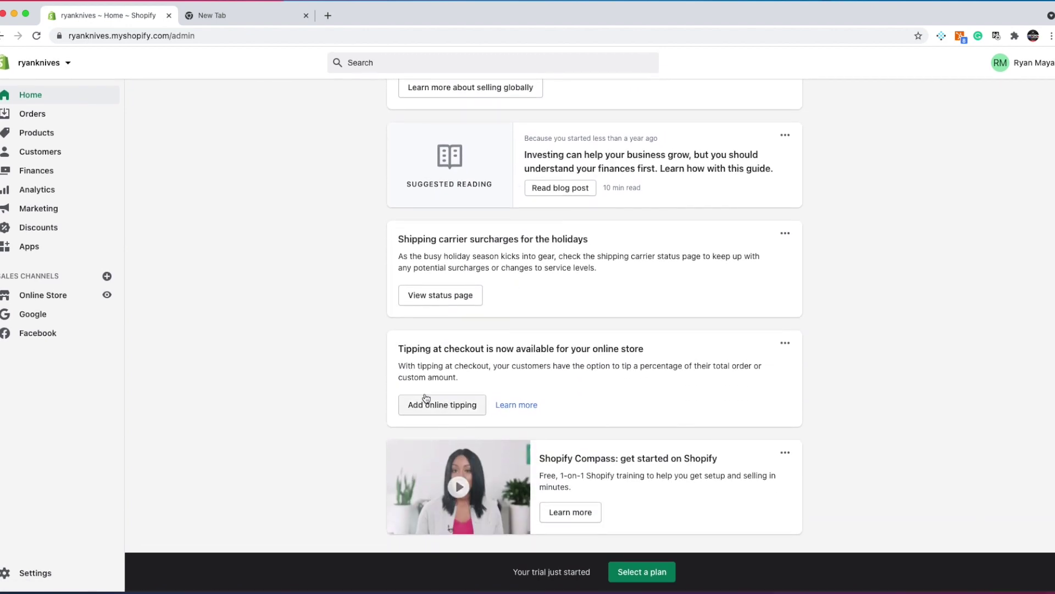
{"action": "scroll", "coordinate": [426, 402], "scroll_direction": "up", "scroll_amount": 5}
{"action": "scroll", "coordinate": [443, 381], "scroll_direction": "up", "scroll_amount": 15}
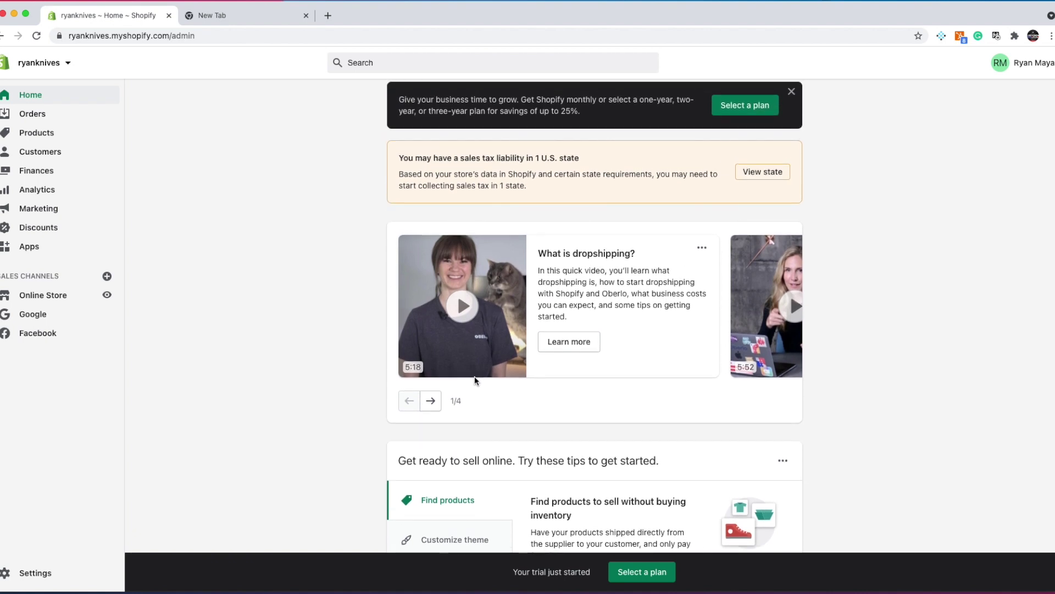
{"action": "scroll", "coordinate": [511, 327], "scroll_direction": "right", "scroll_amount": 2}
{"action": "scroll", "coordinate": [511, 327], "scroll_direction": "right", "scroll_amount": 5}
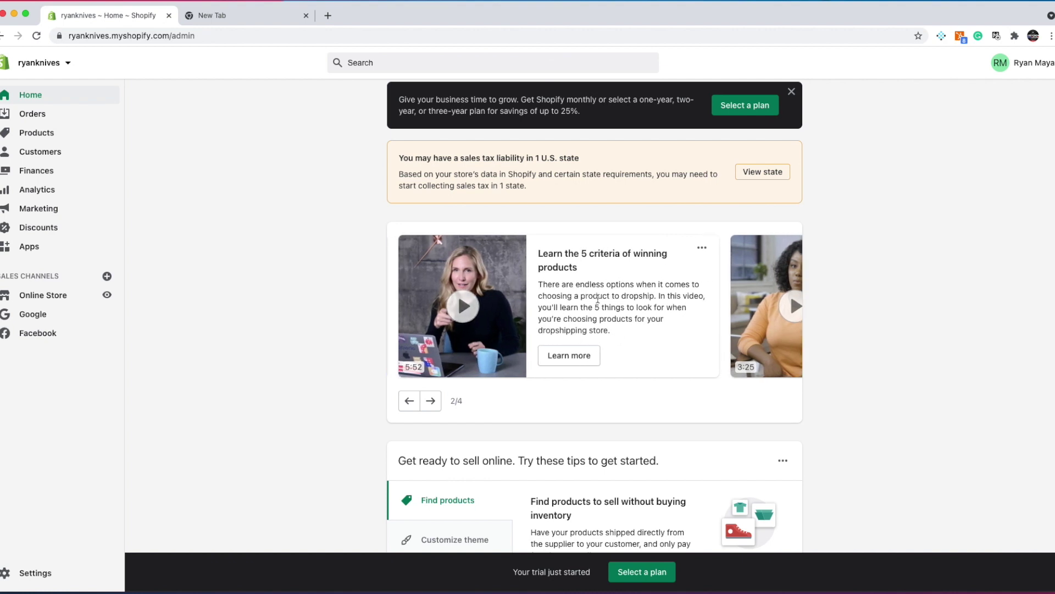
{"action": "scroll", "coordinate": [598, 297], "scroll_direction": "right", "scroll_amount": 5}
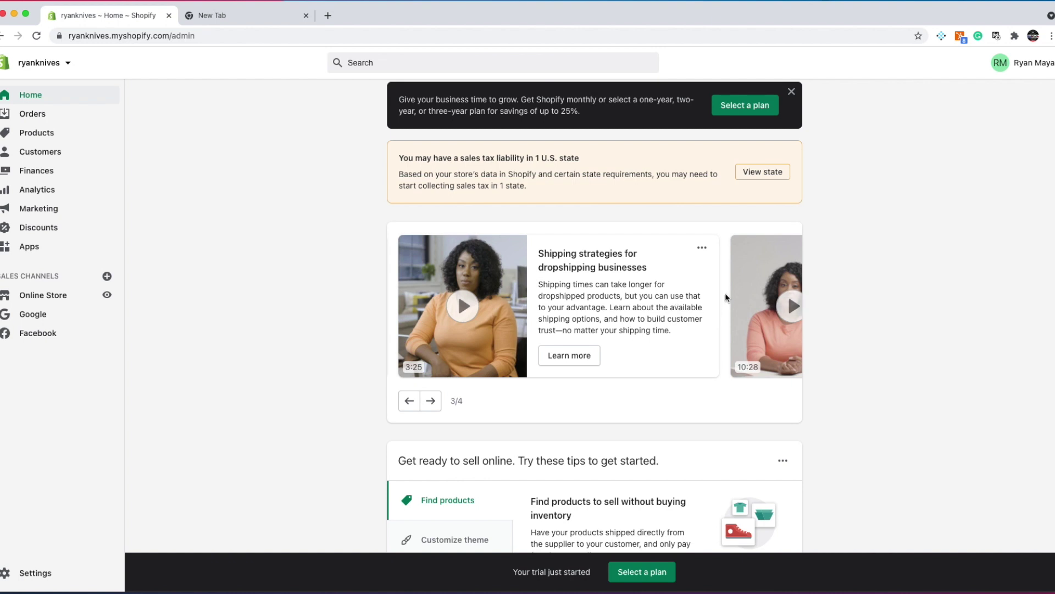
{"action": "scroll", "coordinate": [559, 328], "scroll_direction": "right", "scroll_amount": 5}
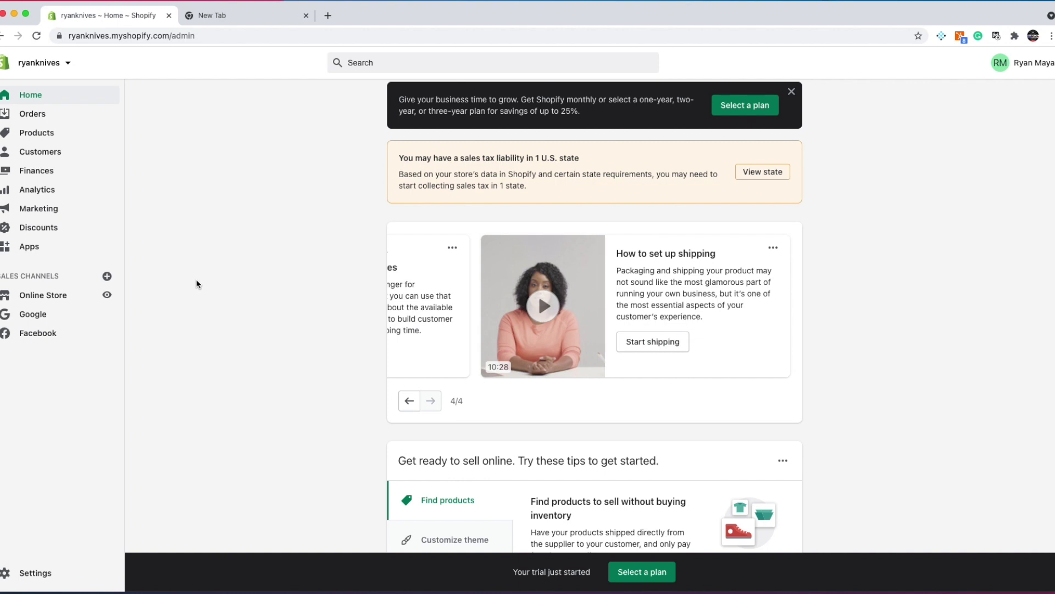
{"action": "scroll", "coordinate": [210, 214], "scroll_direction": "down", "scroll_amount": 7}
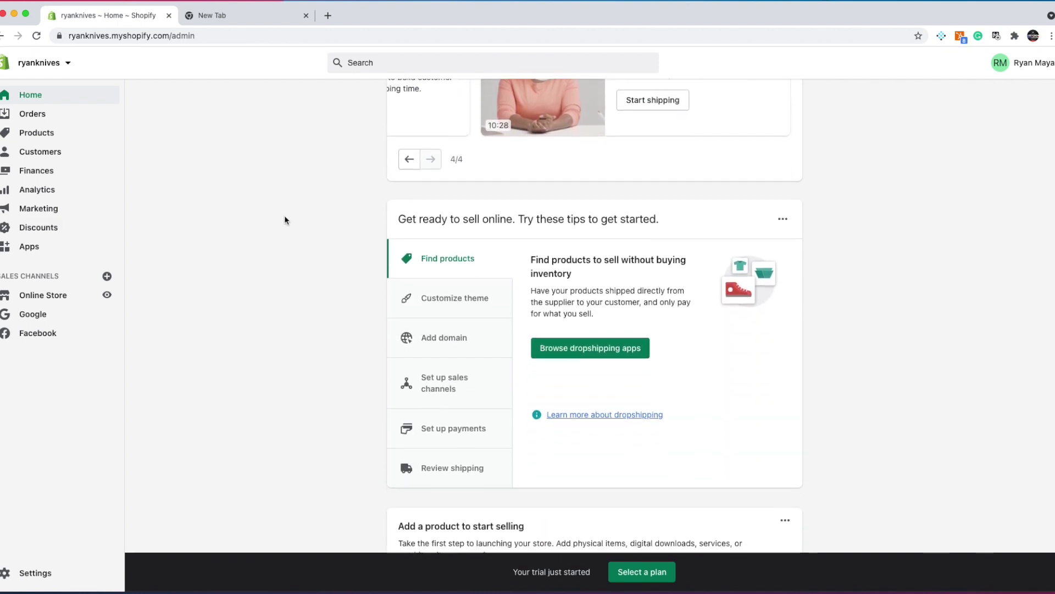
{"action": "scroll", "coordinate": [228, 322], "scroll_direction": "down", "scroll_amount": 3}
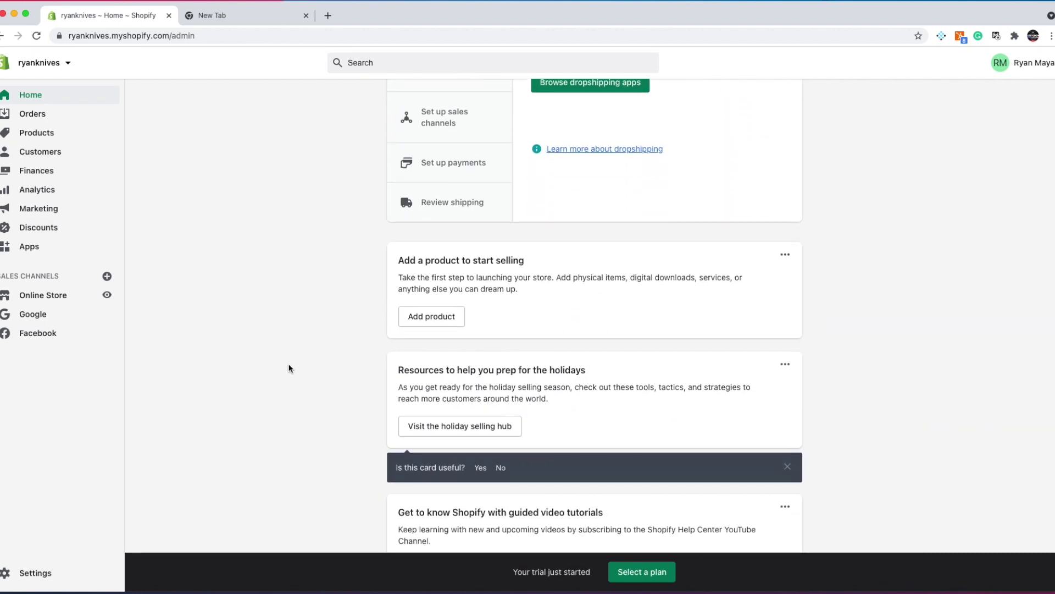
{"action": "scroll", "coordinate": [285, 365], "scroll_direction": "down", "scroll_amount": 3}
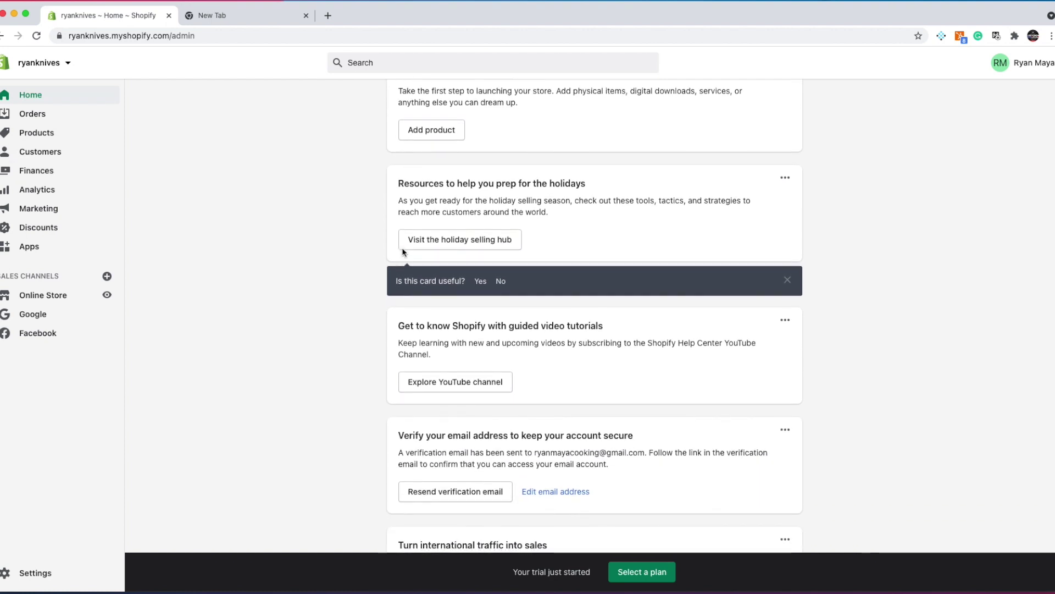
{"action": "scroll", "coordinate": [332, 194], "scroll_direction": "up", "scroll_amount": 13}
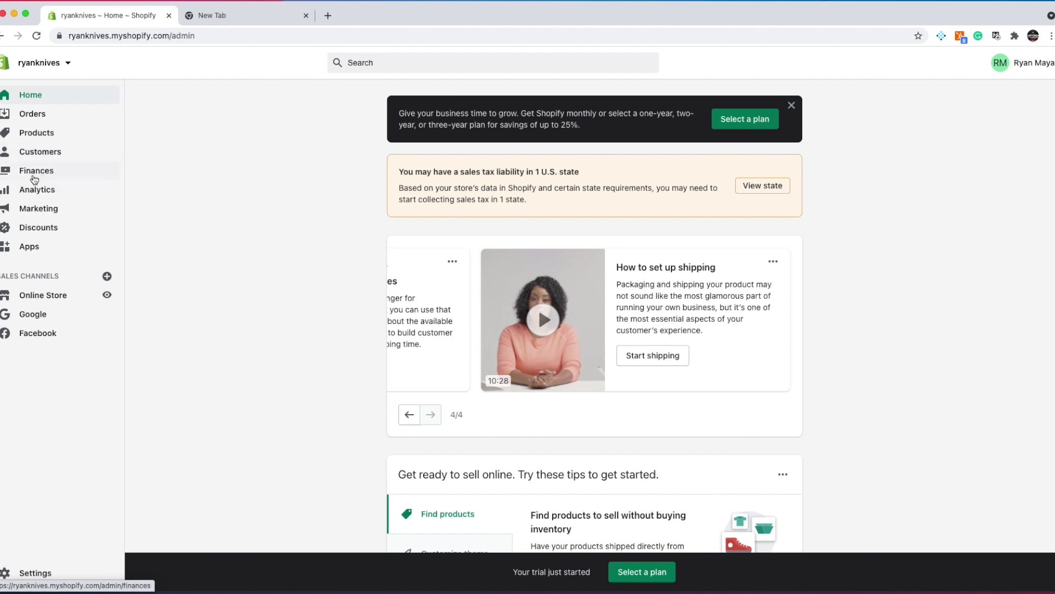
View the Analytics Overview showing $0.00 total sales, 0 sessions and 0 orders.
{"action": "left_click", "coordinate": [33, 191]}
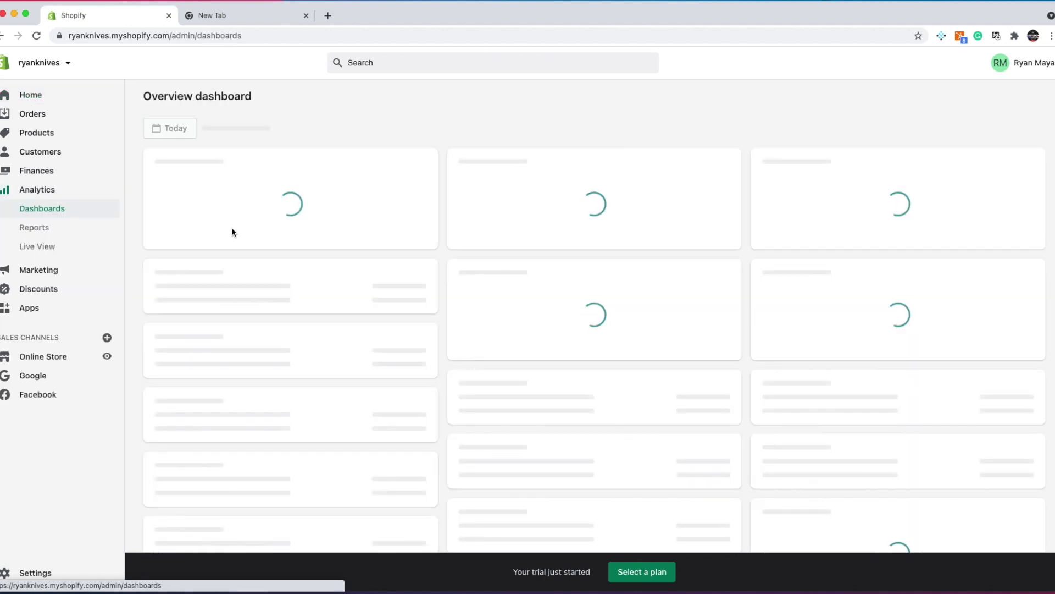
{"action": "scroll", "coordinate": [297, 233], "scroll_direction": "down", "scroll_amount": 1}
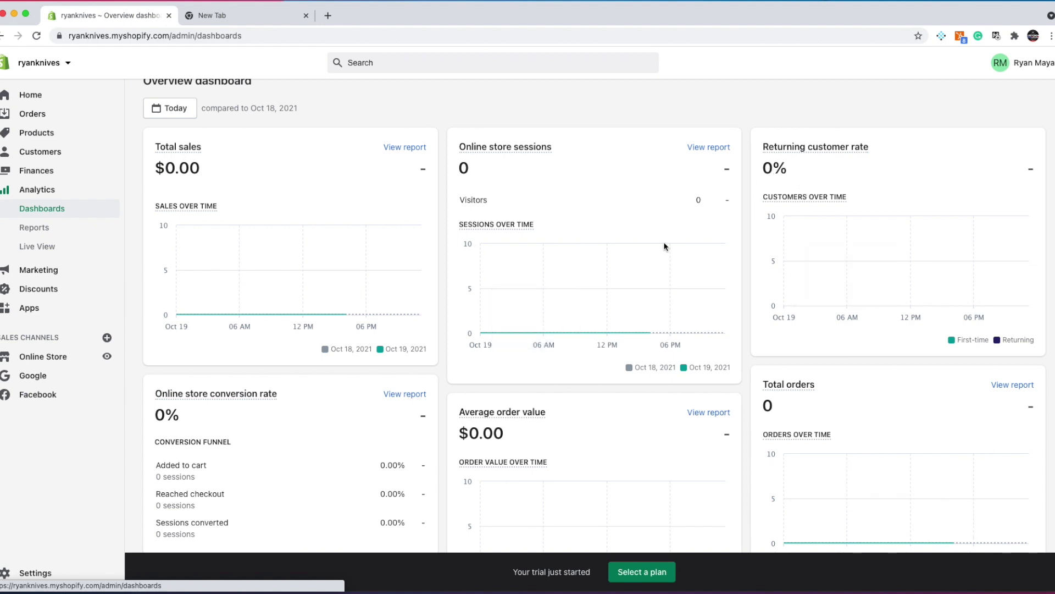
{"action": "scroll", "coordinate": [664, 246], "scroll_direction": "down", "scroll_amount": 2}
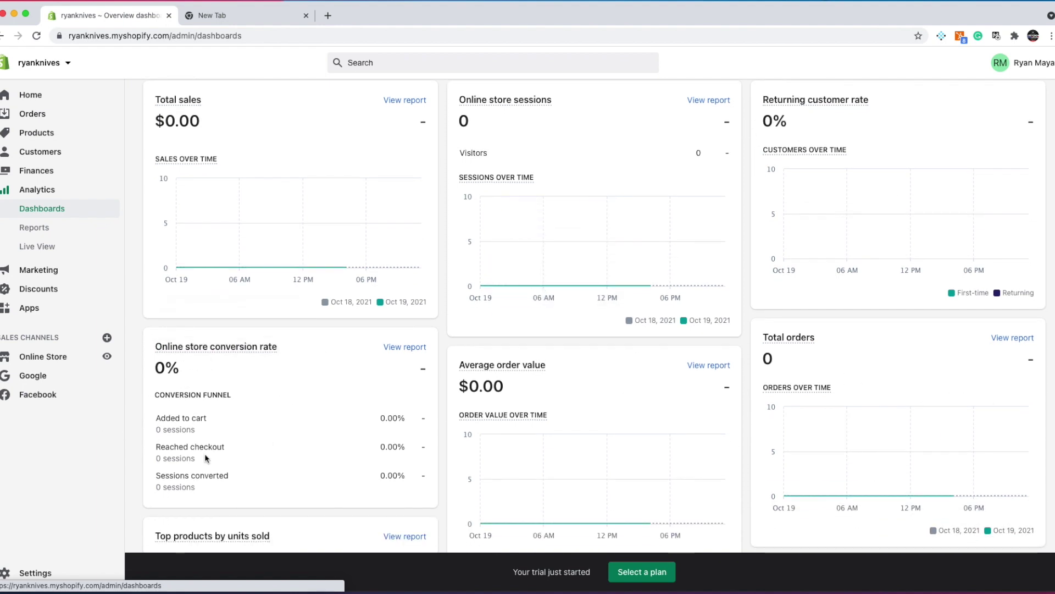
Look over Analytics Reports and the Marketing overview, then view the Facebook and Google apps.
{"action": "left_click", "coordinate": [44, 229]}
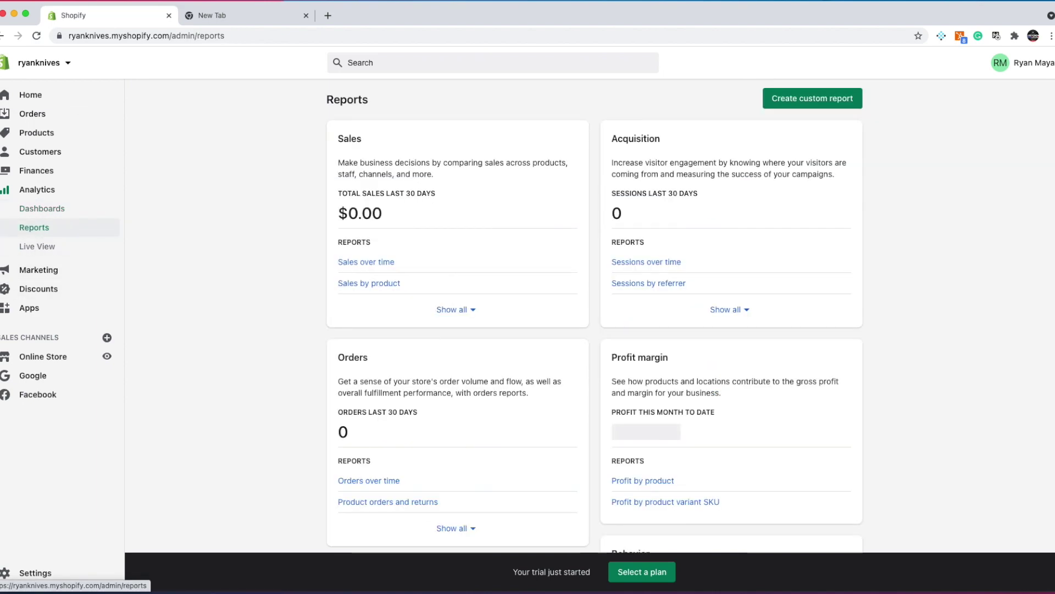
{"action": "scroll", "coordinate": [66, 230], "scroll_direction": "down", "scroll_amount": 1}
{"action": "left_click", "coordinate": [47, 270]}
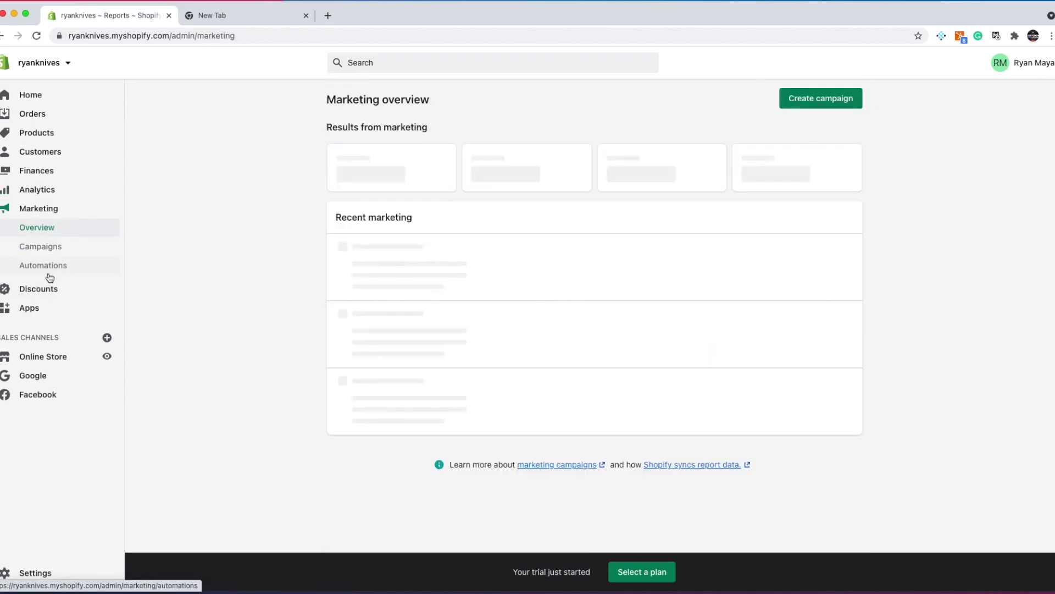
{"action": "scroll", "coordinate": [420, 293], "scroll_direction": "down", "scroll_amount": 2}
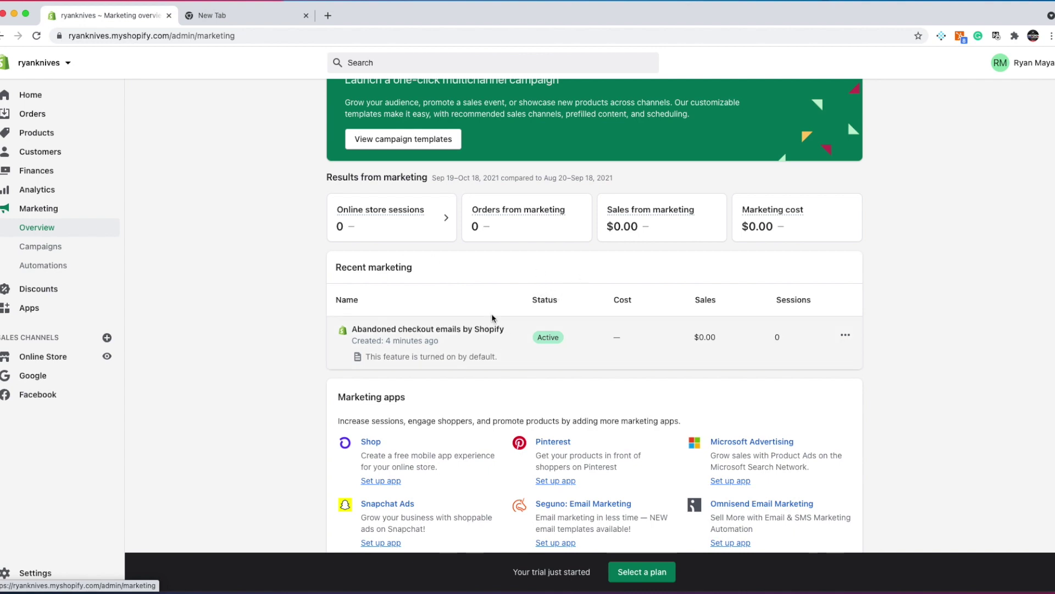
{"action": "scroll", "coordinate": [455, 262], "scroll_direction": "up", "scroll_amount": 2}
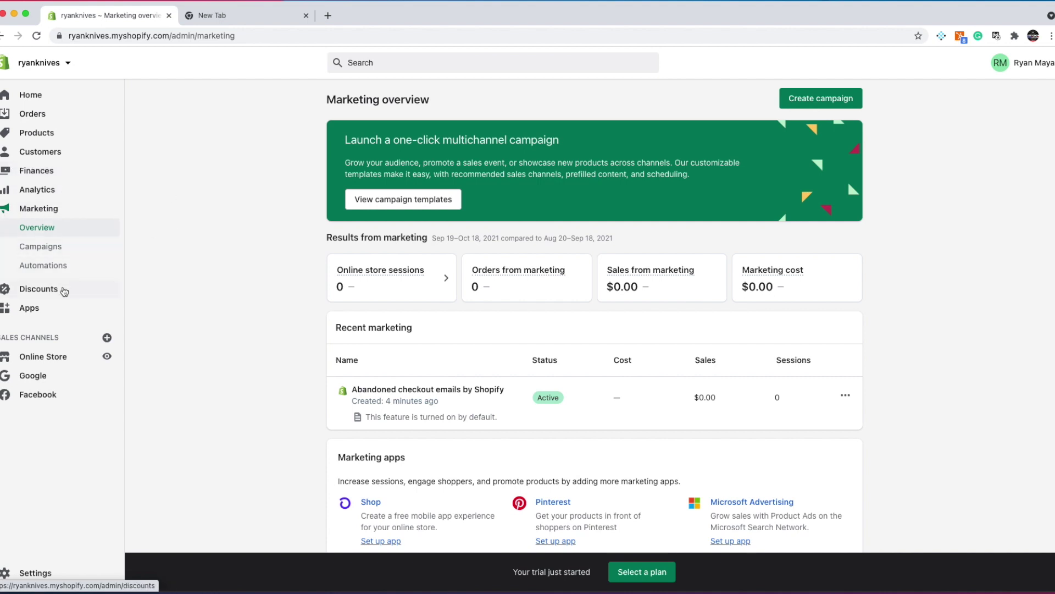
{"action": "scroll", "coordinate": [60, 291], "scroll_direction": "down", "scroll_amount": 1}
{"action": "left_click", "coordinate": [31, 306]}
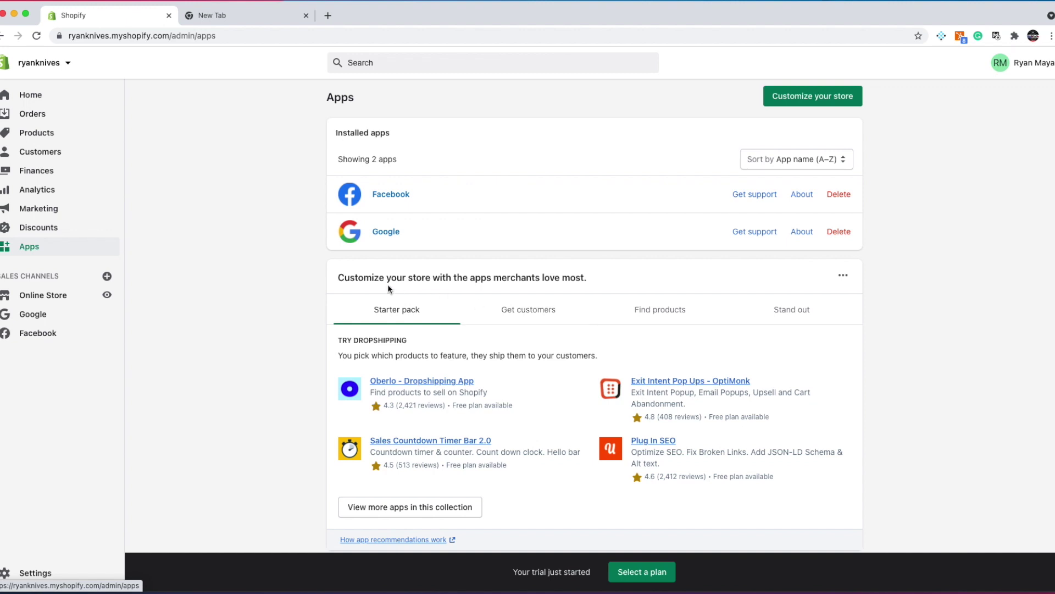
Go to Online Store Themes and open the Dawn theme editor on the Home page.
{"action": "left_click", "coordinate": [32, 297]}
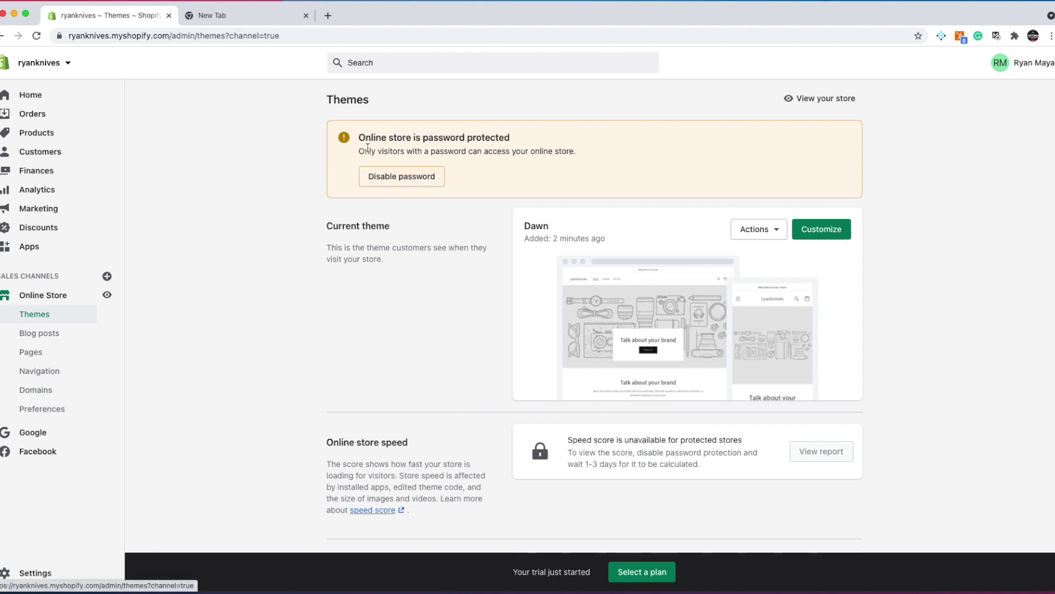
{"action": "scroll", "coordinate": [665, 129], "scroll_direction": "down", "scroll_amount": 1}
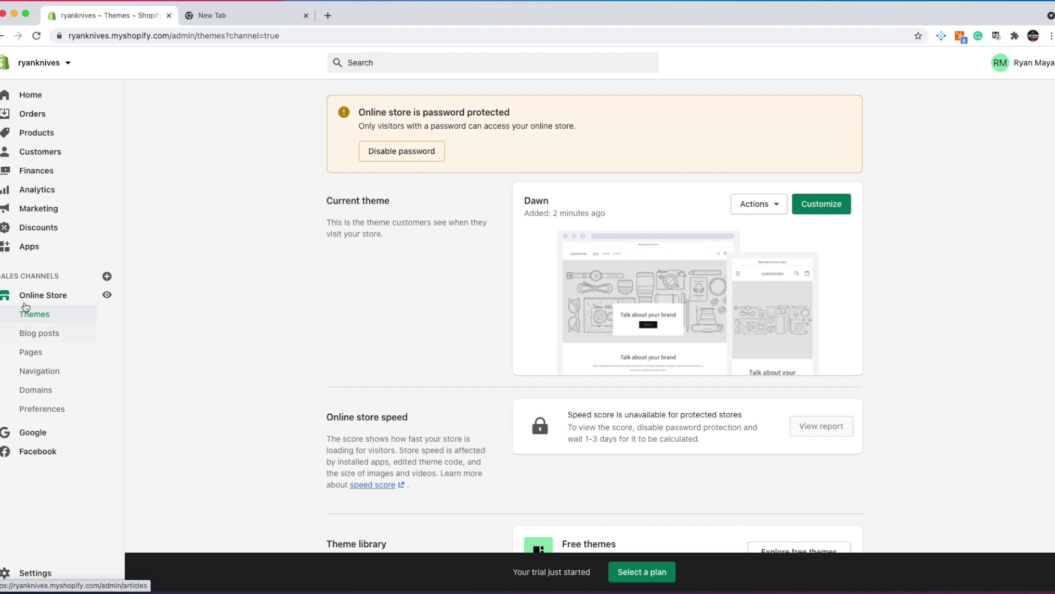
{"action": "scroll", "coordinate": [691, 256], "scroll_direction": "down", "scroll_amount": 1}
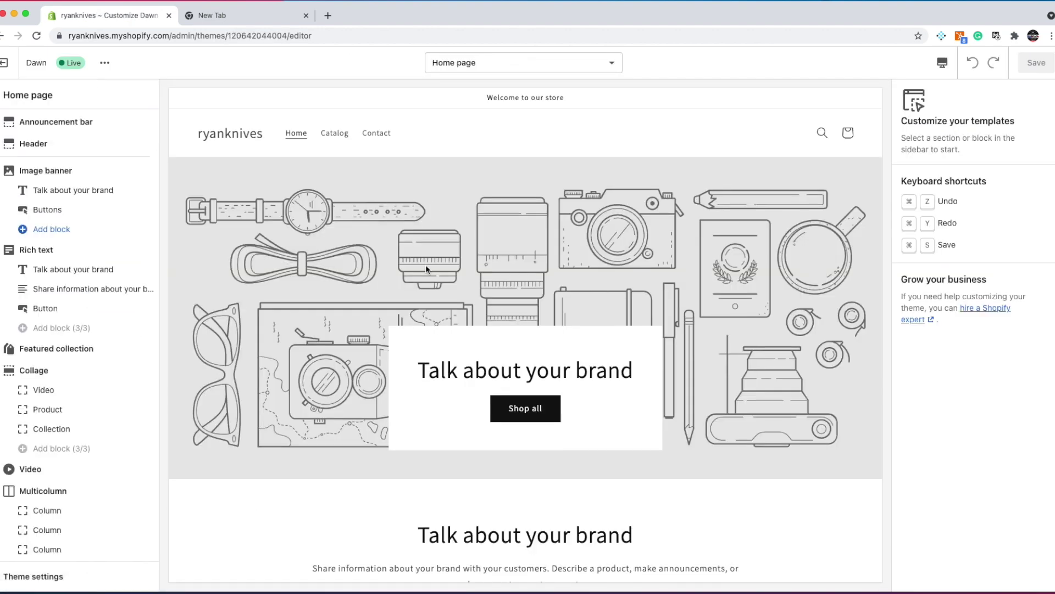
Scroll through the Dawn storefront preview sections, then go back to the Themes page.
{"action": "scroll", "coordinate": [396, 247], "scroll_direction": "down", "scroll_amount": 1}
{"action": "scroll", "coordinate": [438, 222], "scroll_direction": "down", "scroll_amount": 10}
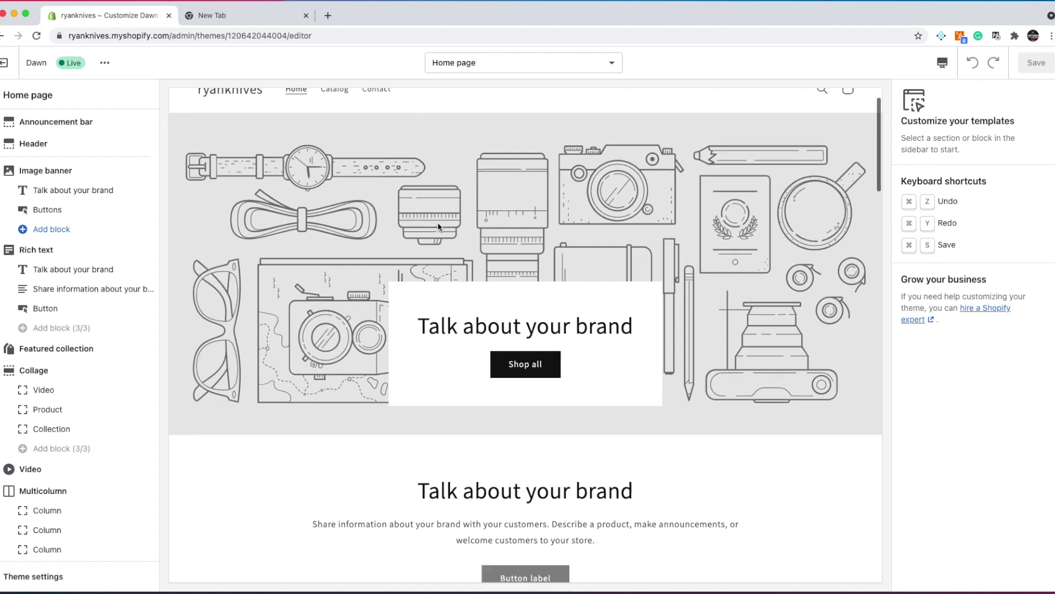
{"action": "scroll", "coordinate": [478, 250], "scroll_direction": "down", "scroll_amount": 5}
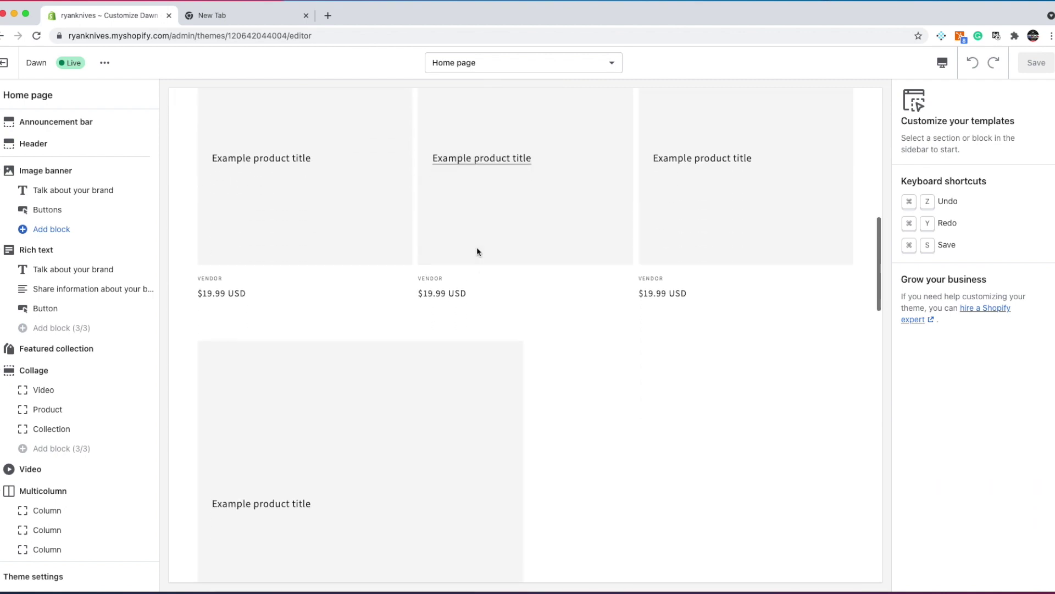
{"action": "scroll", "coordinate": [377, 356], "scroll_direction": "down", "scroll_amount": 15}
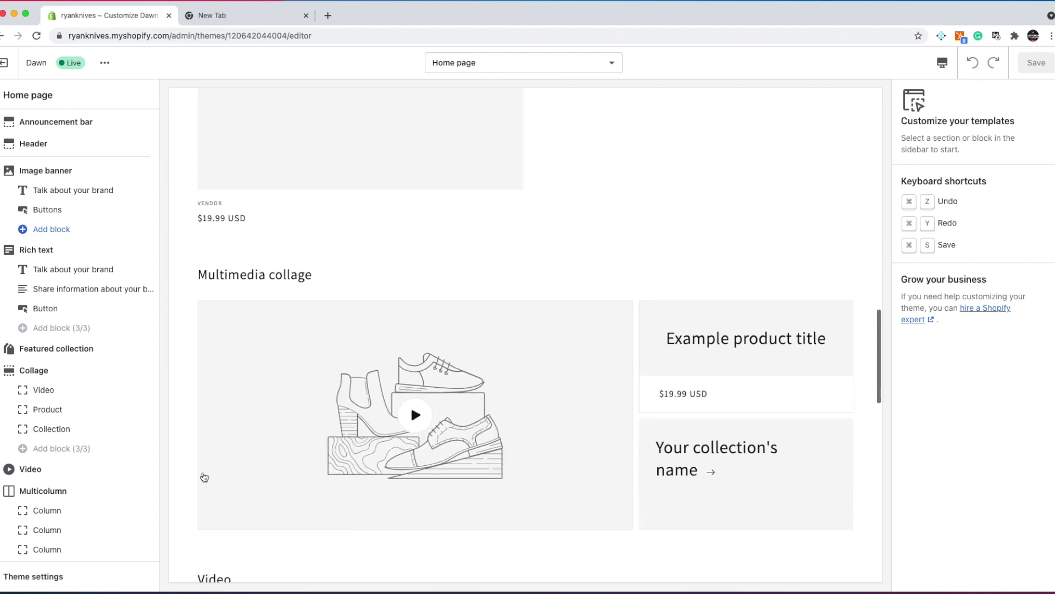
{"action": "scroll", "coordinate": [431, 297], "scroll_direction": "up", "scroll_amount": 20}
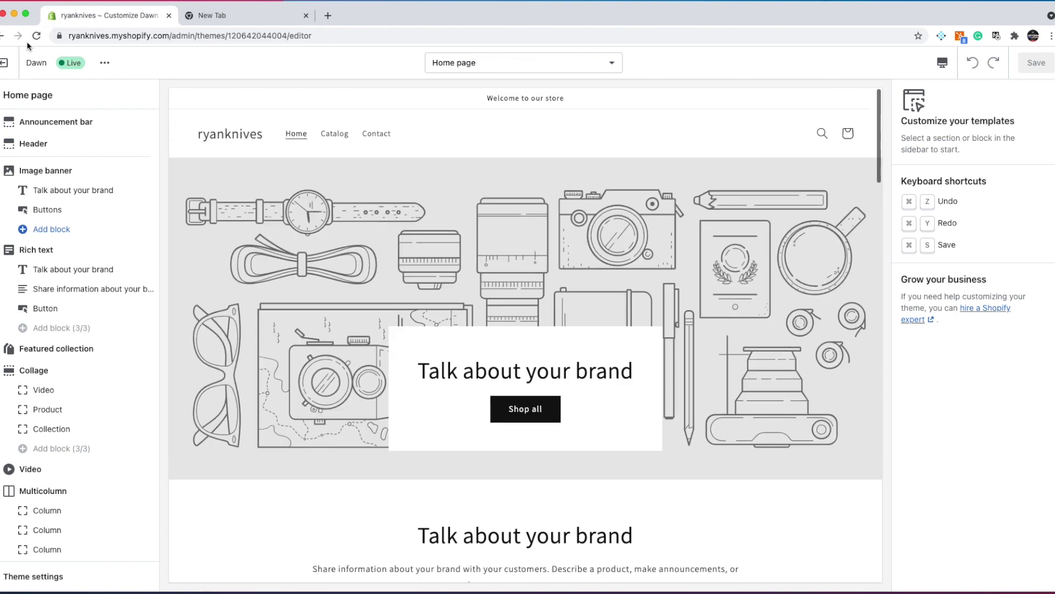
{"action": "left_click", "coordinate": [2, 35]}
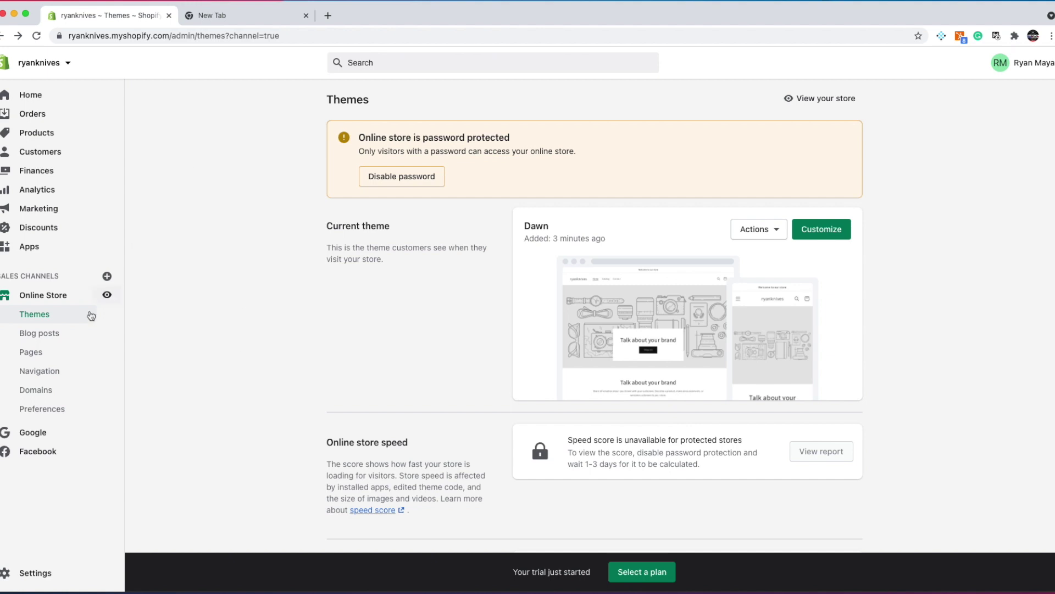
Visit the Domains page, then open Settings showing the Trial plan.
{"action": "left_click", "coordinate": [51, 392]}
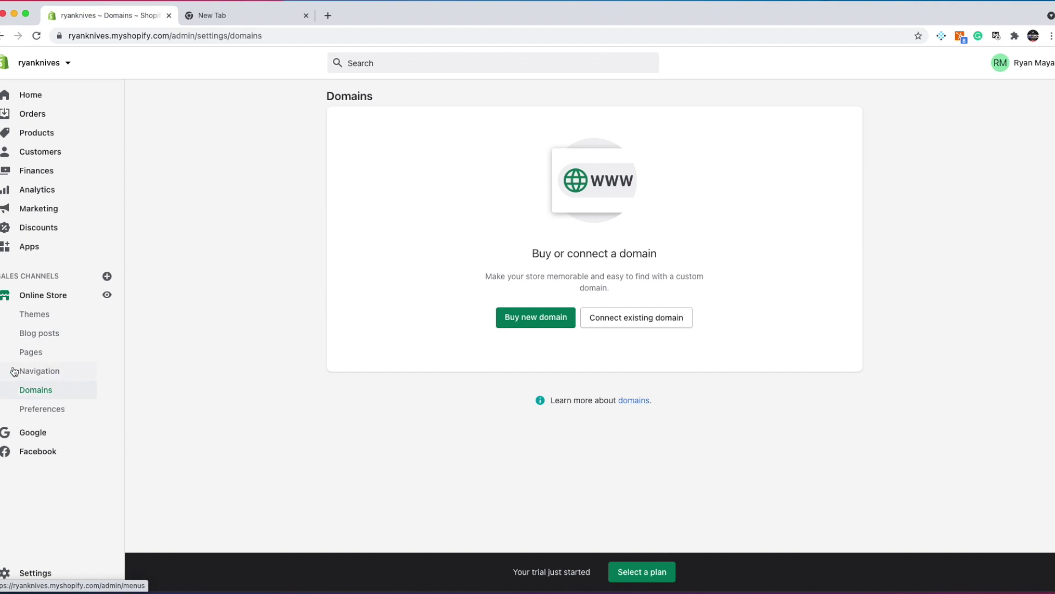
{"action": "left_click", "coordinate": [33, 571]}
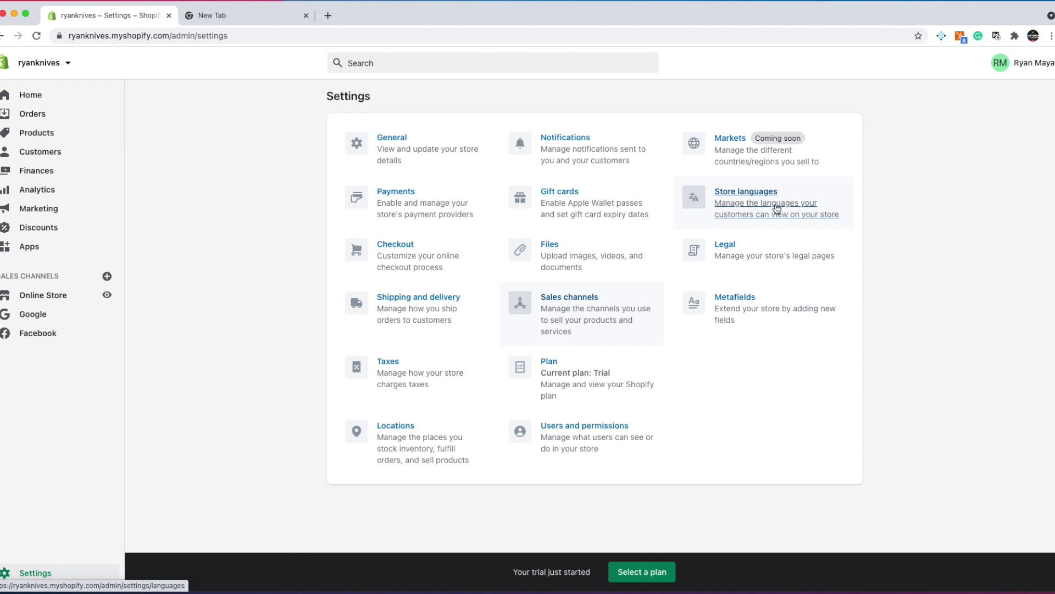
Open the Legal settings and fill the refund policy from its template.
{"action": "left_click", "coordinate": [738, 252]}
{"action": "scroll", "coordinate": [571, 335], "scroll_direction": "down", "scroll_amount": 5}
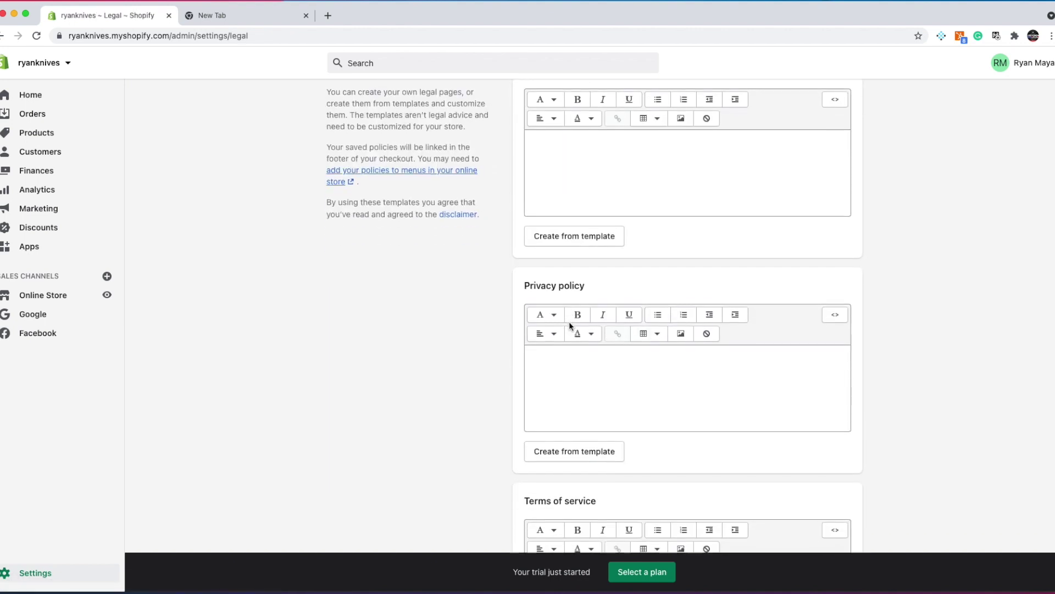
{"action": "scroll", "coordinate": [565, 316], "scroll_direction": "down", "scroll_amount": 6}
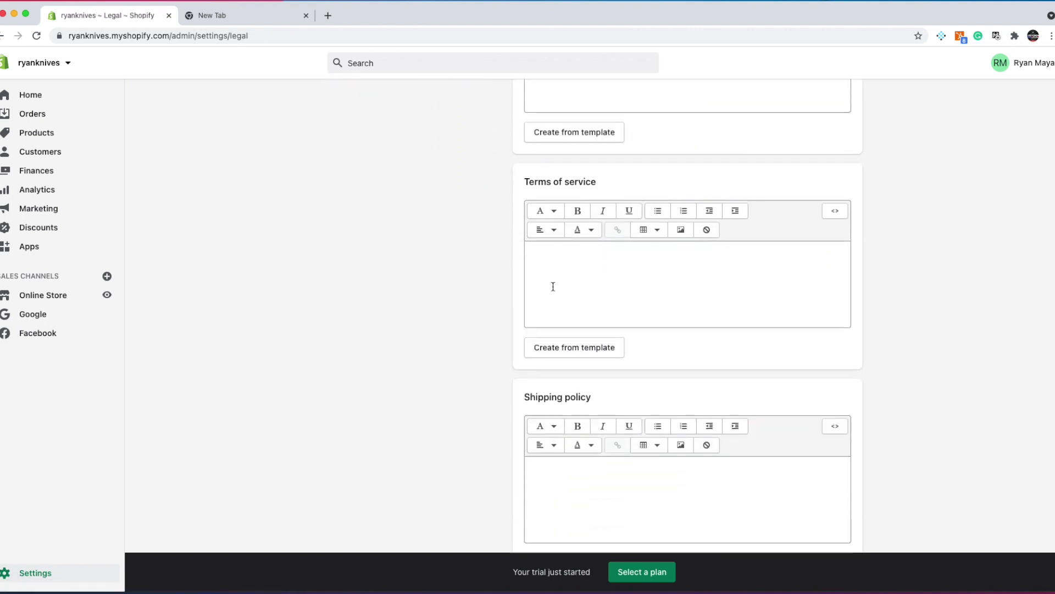
{"action": "scroll", "coordinate": [601, 393], "scroll_direction": "up", "scroll_amount": 10}
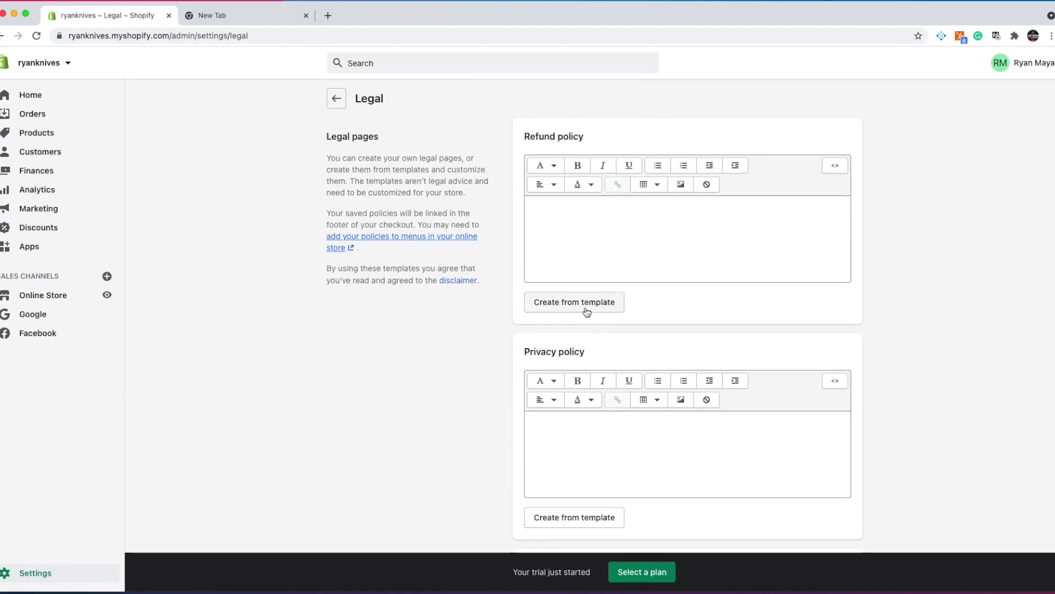
{"action": "left_click", "coordinate": [586, 303]}
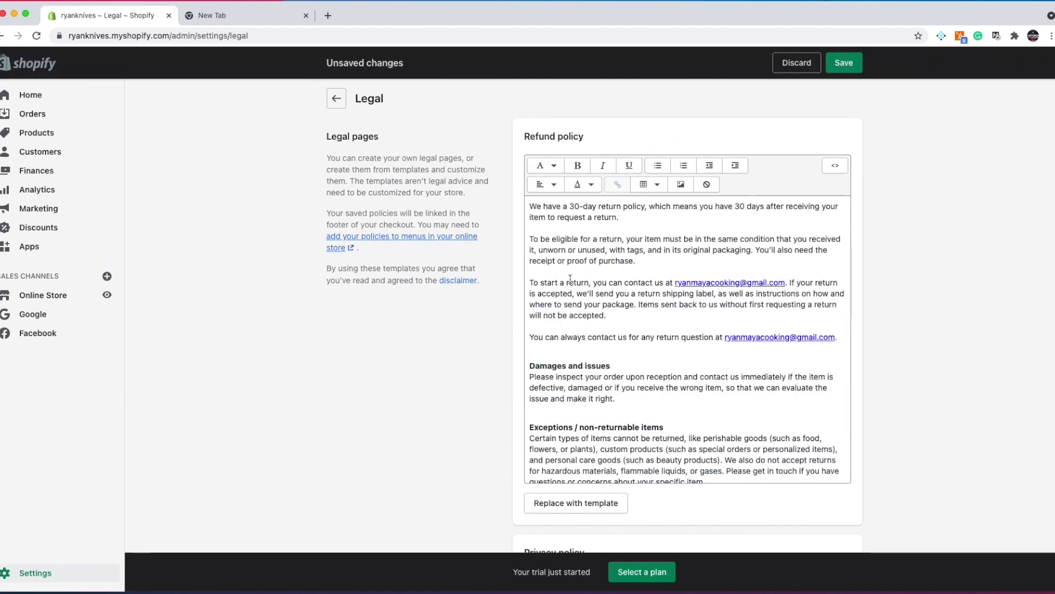
{"action": "scroll", "coordinate": [571, 292], "scroll_direction": "down", "scroll_amount": 2}
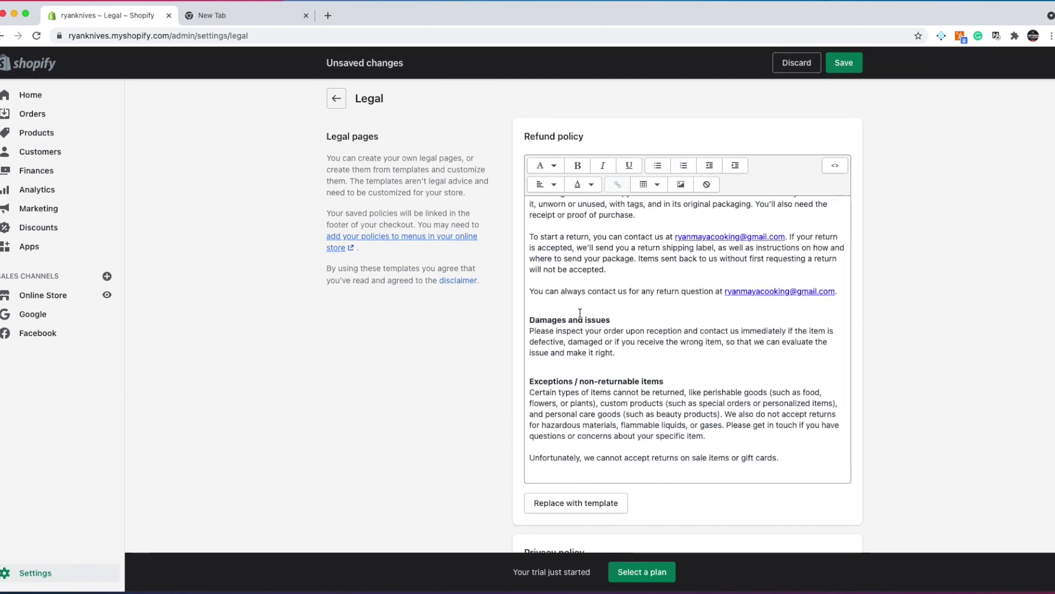
{"action": "scroll", "coordinate": [580, 312], "scroll_direction": "down", "scroll_amount": 3}
{"action": "scroll", "coordinate": [664, 281], "scroll_direction": "up", "scroll_amount": 5}
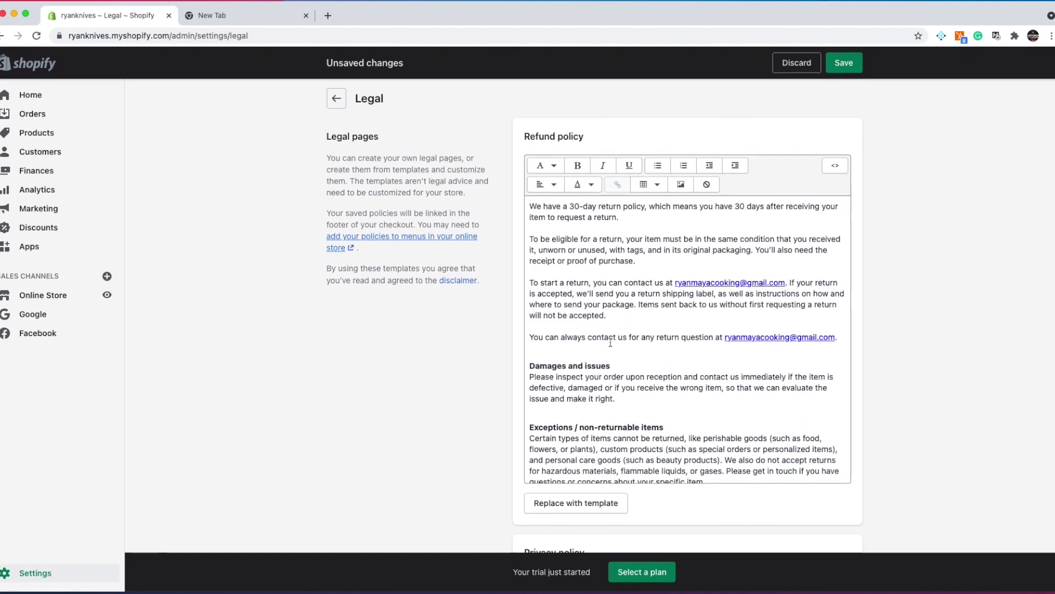
{"action": "scroll", "coordinate": [610, 343], "scroll_direction": "down", "scroll_amount": 3}
{"action": "scroll", "coordinate": [476, 416], "scroll_direction": "down", "scroll_amount": 10}
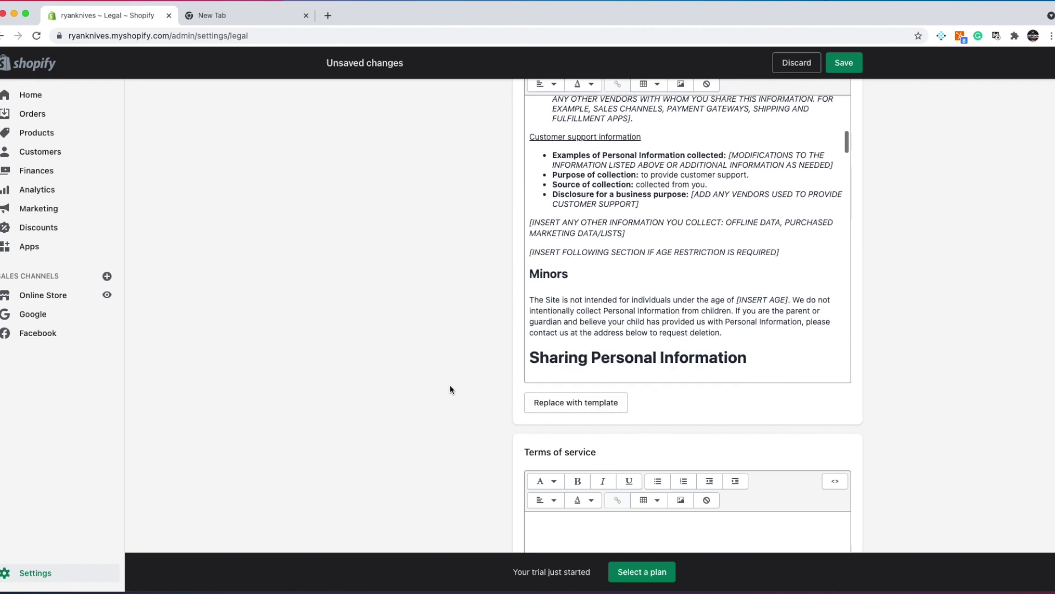
{"action": "scroll", "coordinate": [450, 388], "scroll_direction": "down", "scroll_amount": 5}
Fill the terms of service from its template and save the legal policies.
{"action": "left_click", "coordinate": [572, 363]}
{"action": "scroll", "coordinate": [438, 345], "scroll_direction": "down", "scroll_amount": 1}
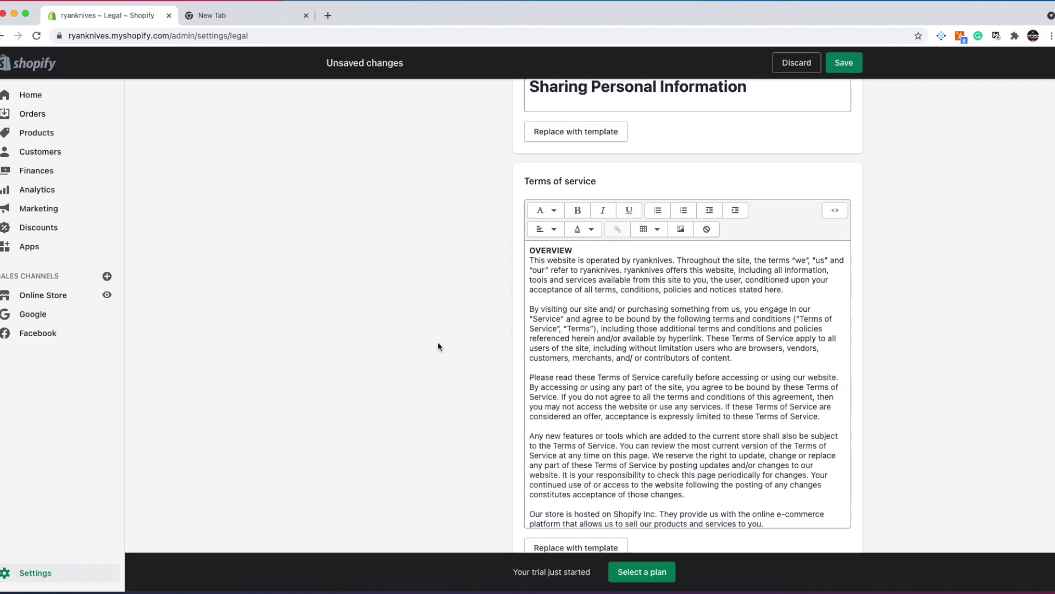
{"action": "scroll", "coordinate": [437, 345], "scroll_direction": "down", "scroll_amount": 5}
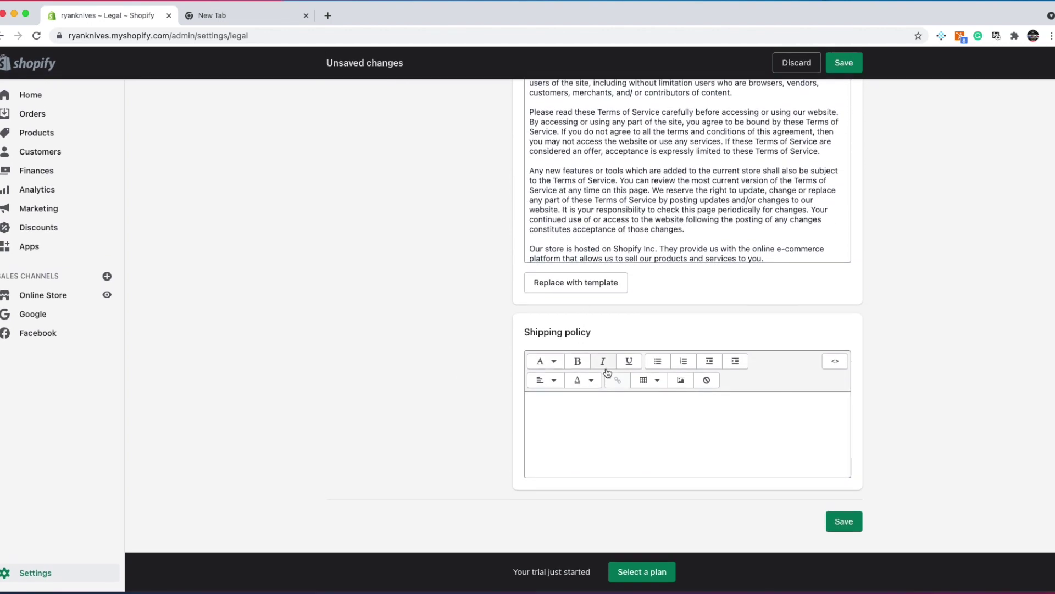
{"action": "scroll", "coordinate": [824, 263], "scroll_direction": "up", "scroll_amount": 8}
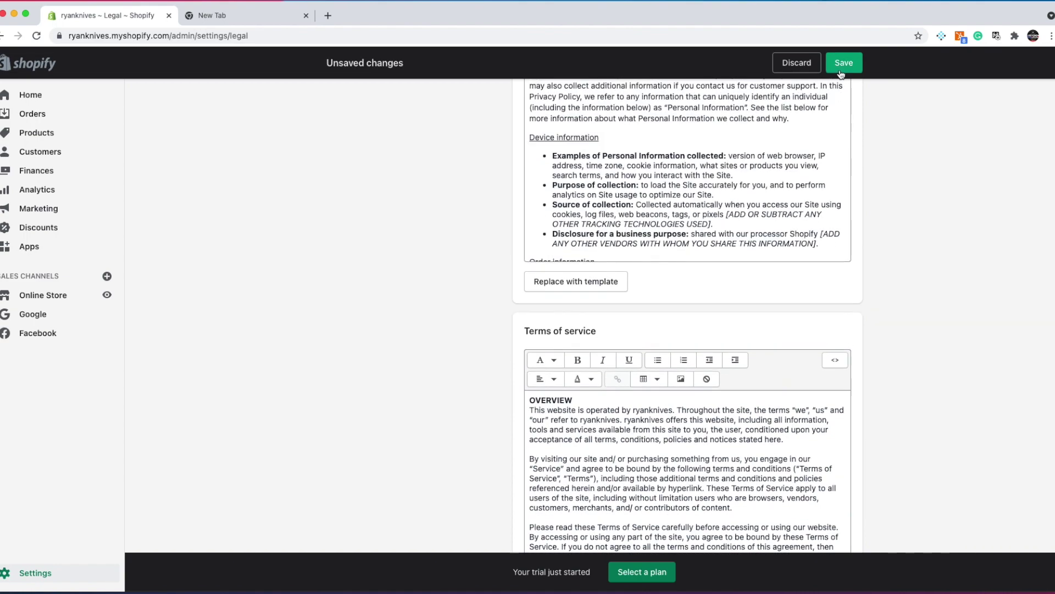
{"action": "left_click", "coordinate": [841, 66]}
{"action": "scroll", "coordinate": [392, 310], "scroll_direction": "up", "scroll_amount": 10}
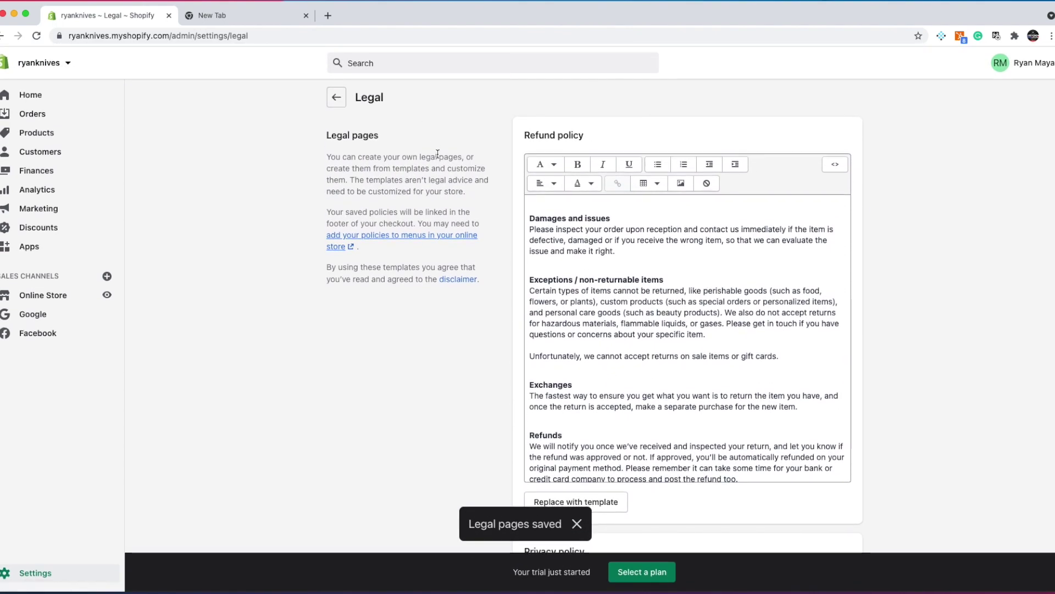
{"action": "scroll", "coordinate": [561, 231], "scroll_direction": "down", "scroll_amount": 10}
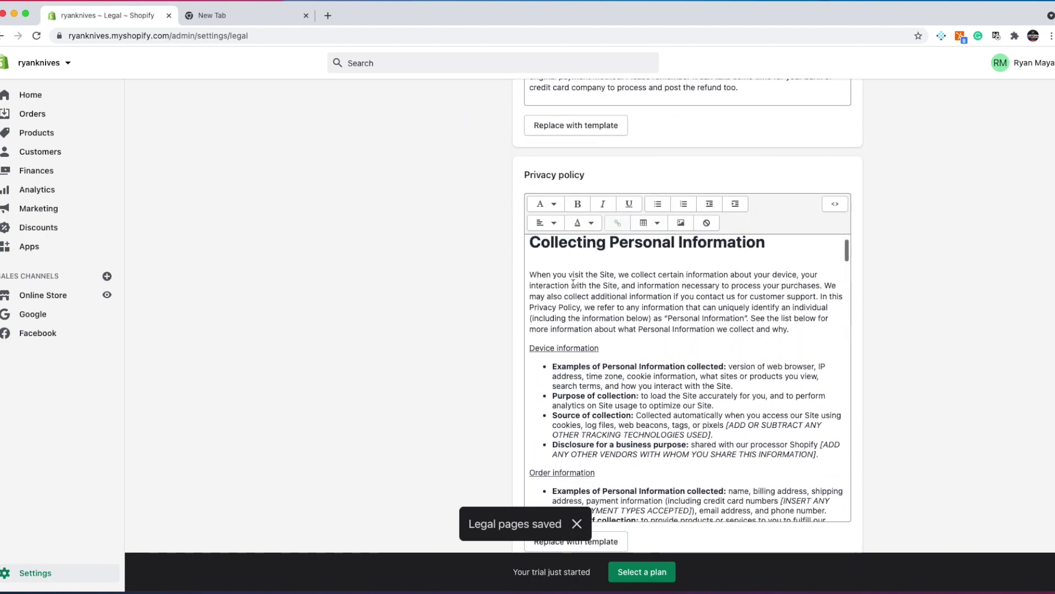
{"action": "scroll", "coordinate": [573, 283], "scroll_direction": "down", "scroll_amount": 15}
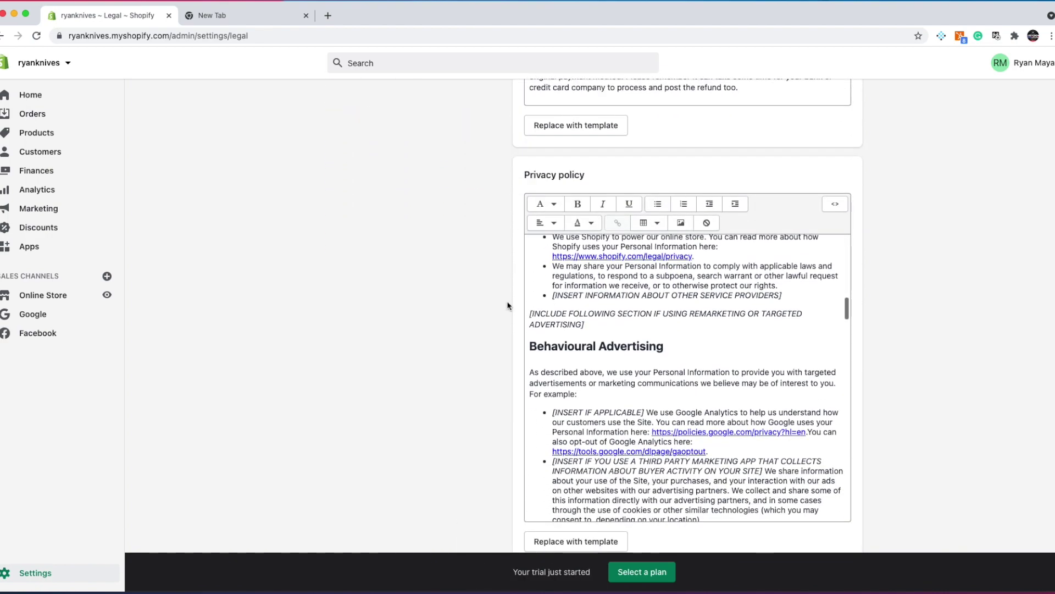
{"action": "scroll", "coordinate": [349, 229], "scroll_direction": "up", "scroll_amount": 7}
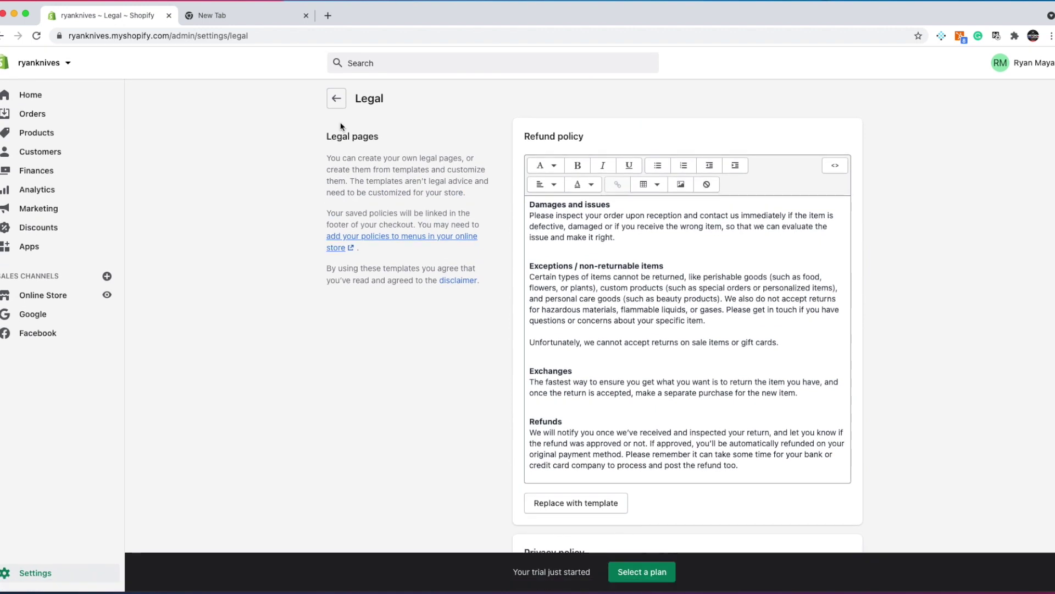
Return to Settings and the Home dashboard, close the New Tab, and minimize Chrome.
{"action": "left_click", "coordinate": [338, 99]}
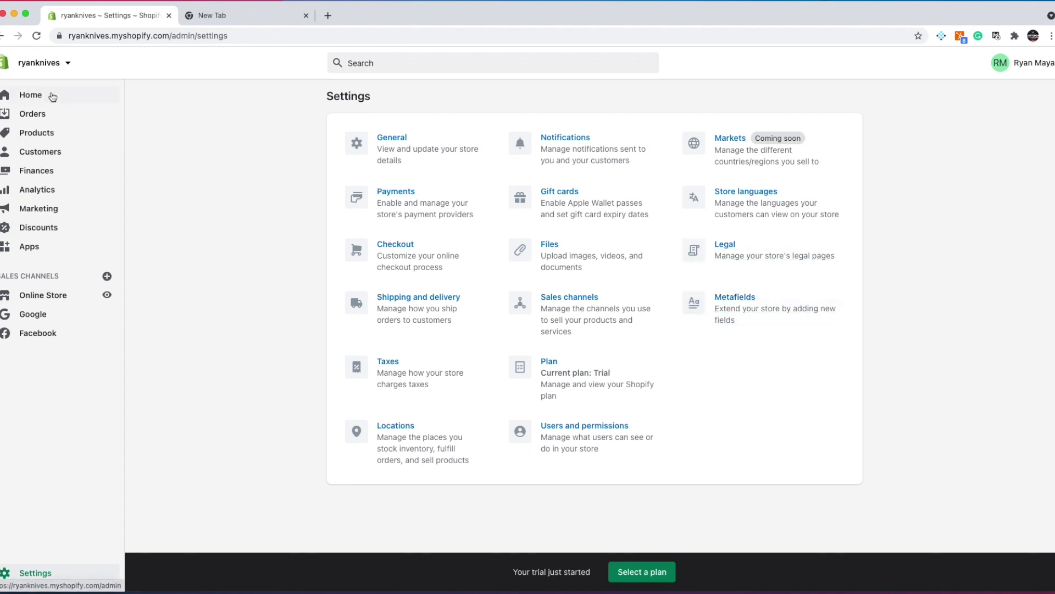
{"action": "left_click", "coordinate": [31, 95]}
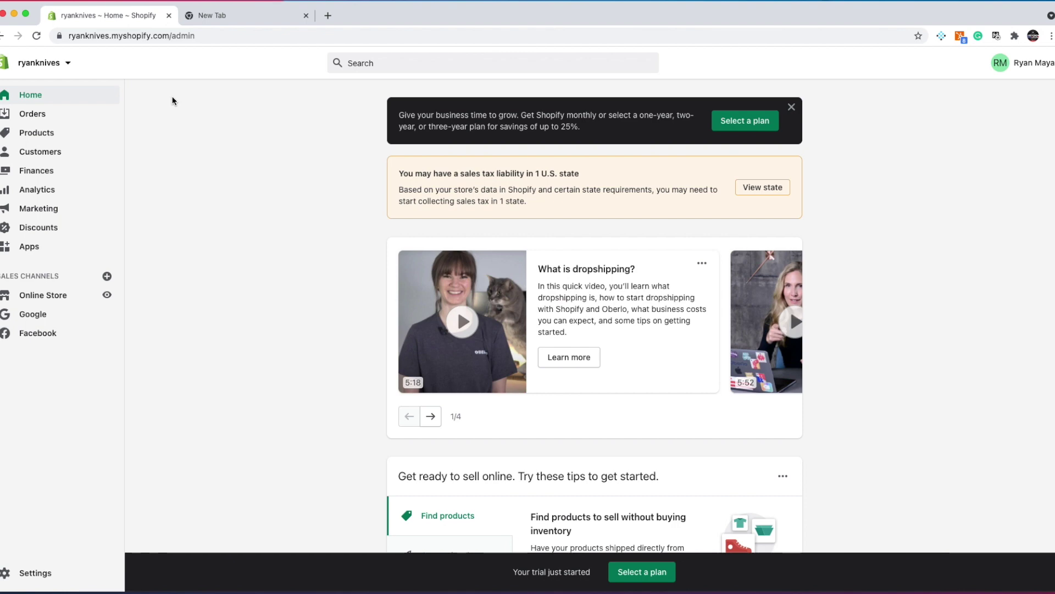
{"action": "left_click", "coordinate": [307, 16]}
{"action": "left_click", "coordinate": [14, 14]}
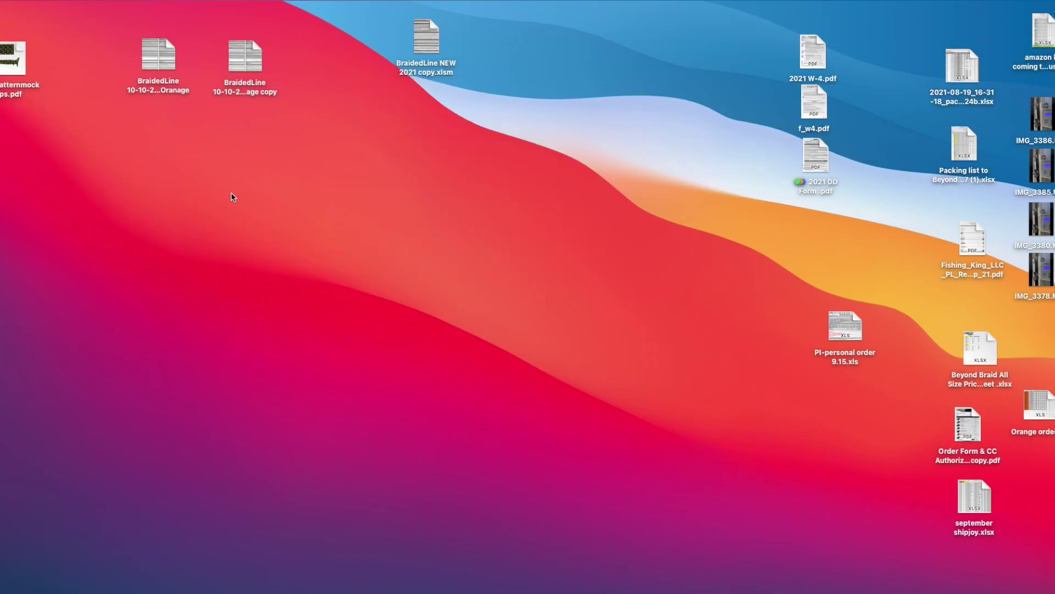
Reload the established store's admin dashboard and briefly view its Total Sales report.
{"action": "key", "text": "super+Tab"}
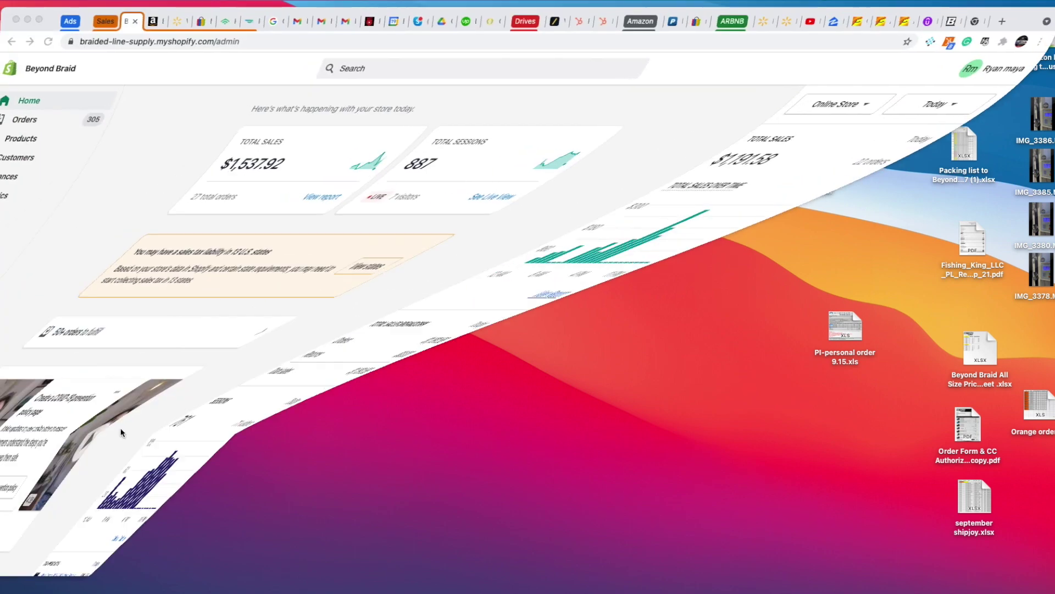
{"action": "left_click", "coordinate": [50, 44]}
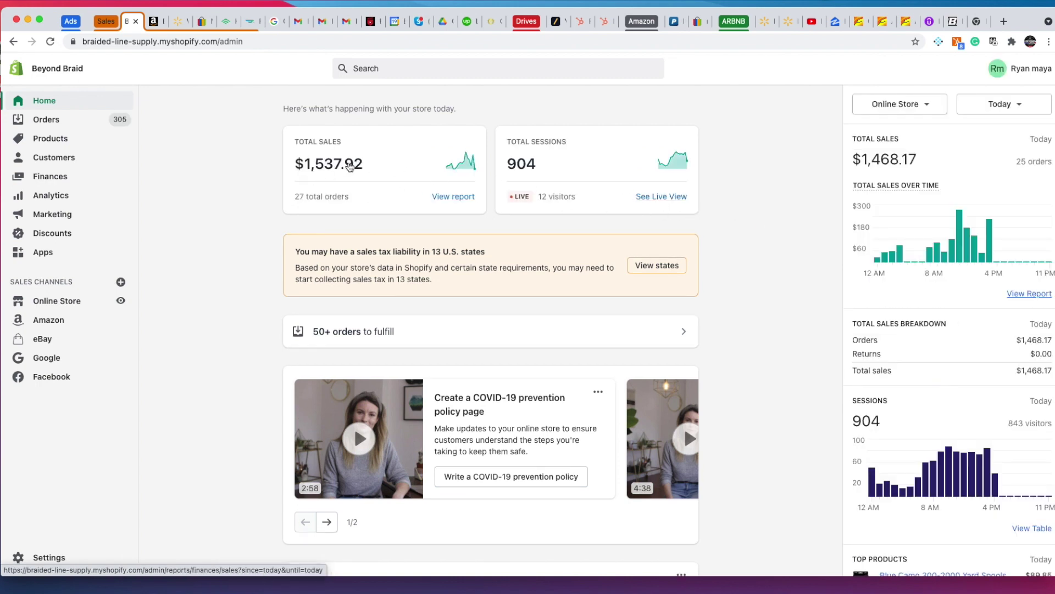
{"action": "left_click", "coordinate": [314, 175]}
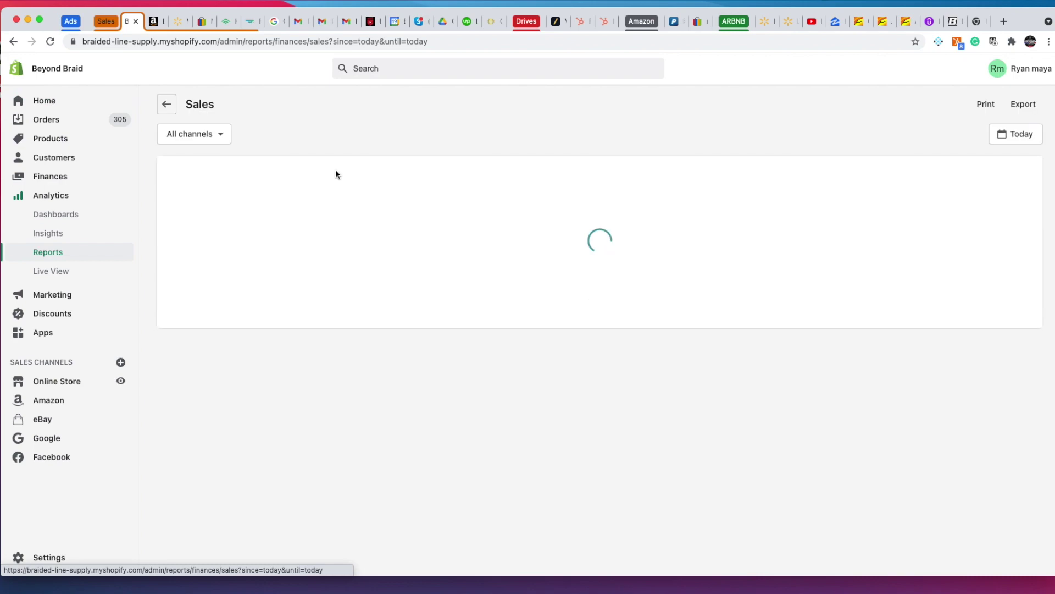
{"action": "left_click", "coordinate": [175, 107]}
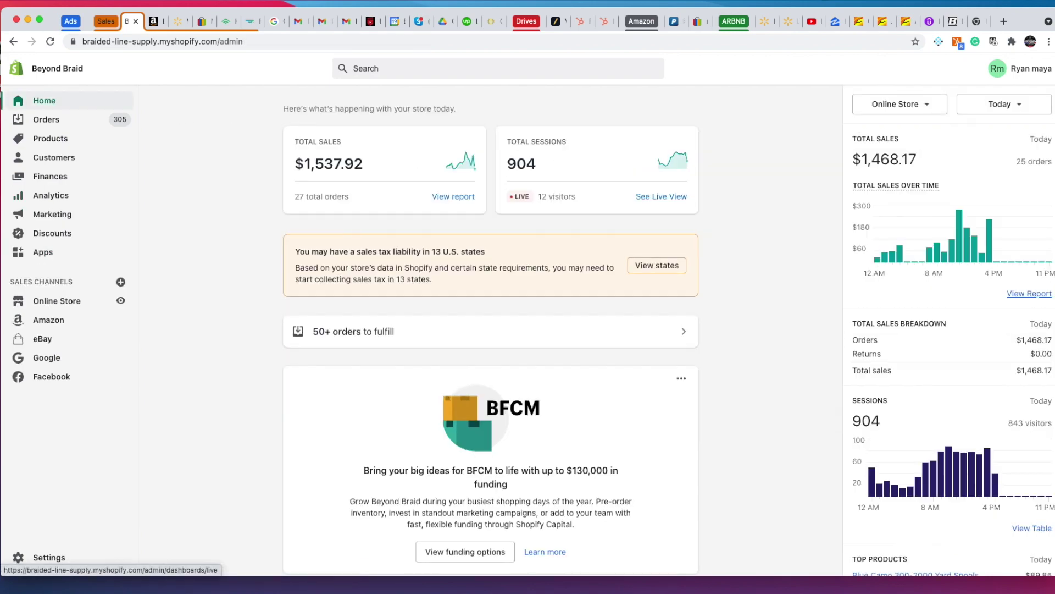
Review the $1,537.92 sales and 904 sessions dashboard, then return to ryanknives admin Home.
{"action": "scroll", "coordinate": [968, 275], "scroll_direction": "down", "scroll_amount": 3}
{"action": "scroll", "coordinate": [766, 236], "scroll_direction": "down", "scroll_amount": 2}
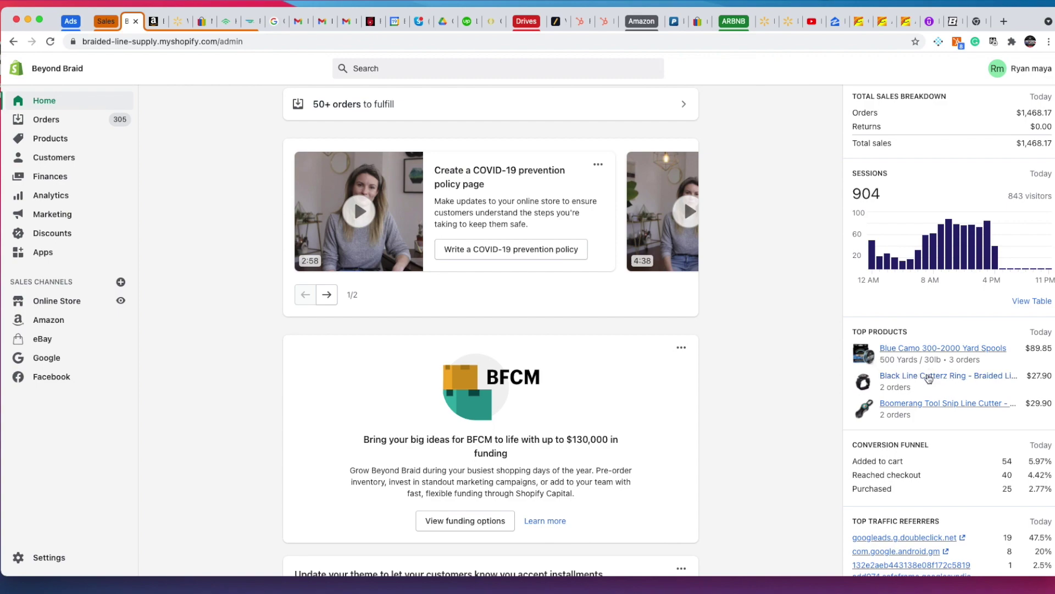
{"action": "scroll", "coordinate": [949, 385], "scroll_direction": "down", "scroll_amount": 2}
{"action": "scroll", "coordinate": [968, 377], "scroll_direction": "down", "scroll_amount": 8}
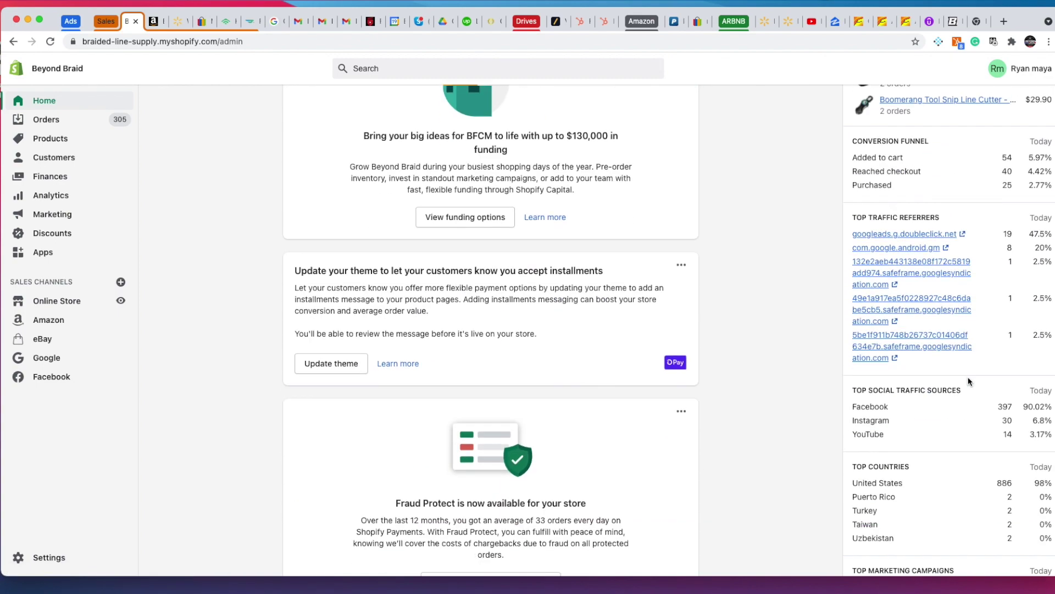
{"action": "scroll", "coordinate": [968, 374], "scroll_direction": "up", "scroll_amount": 15}
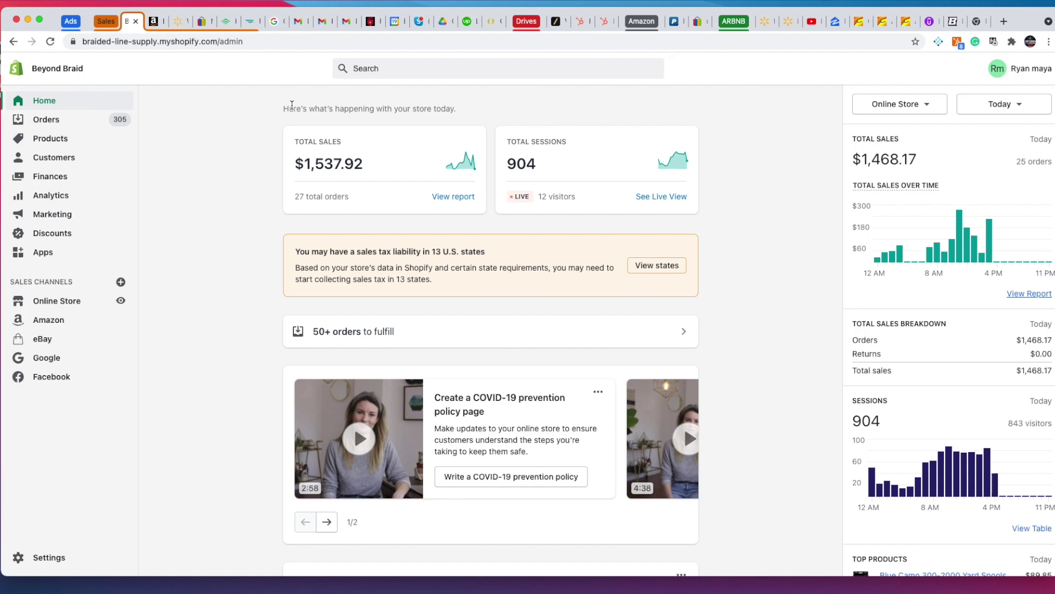
{"action": "left_click_drag", "start_coordinate": [297, 104], "coordinate": [454, 104]}
{"action": "left_click", "coordinate": [426, 144]}
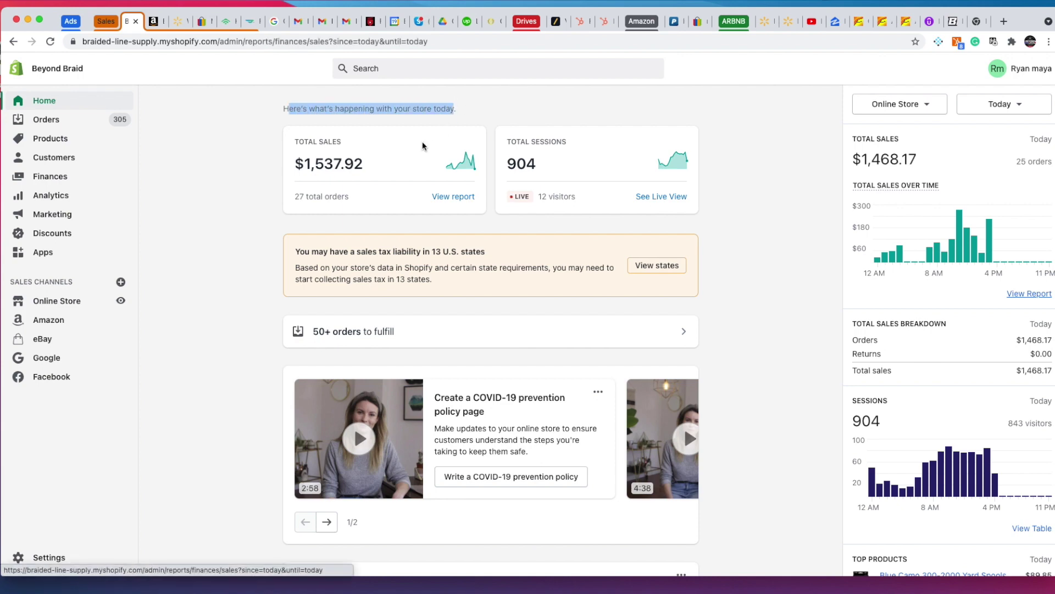
{"action": "left_click", "coordinate": [167, 105]}
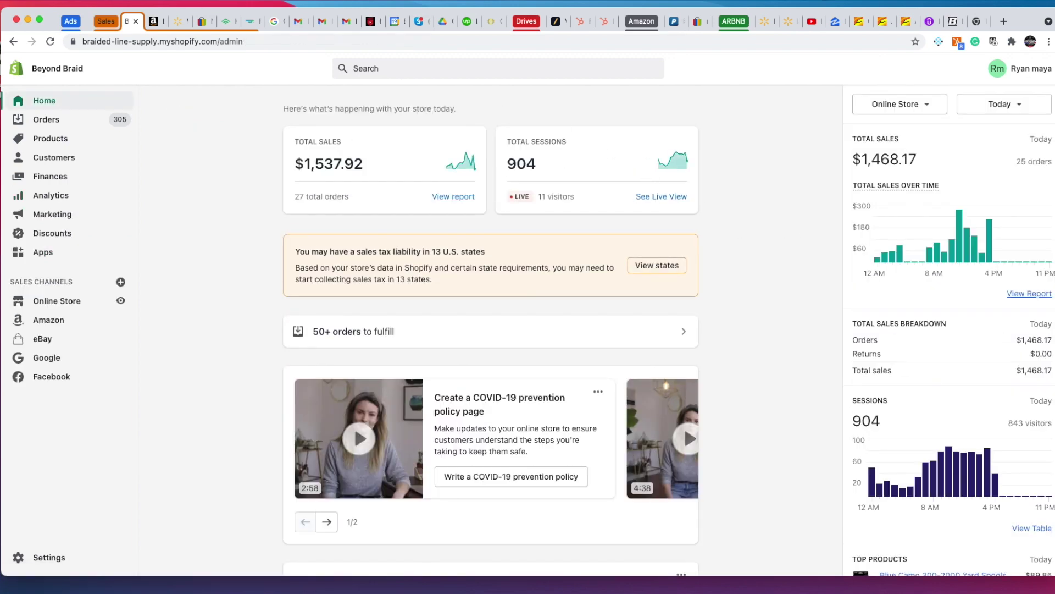
{"action": "left_click", "coordinate": [28, 20]}
{"action": "key", "text": "super+Tab"}
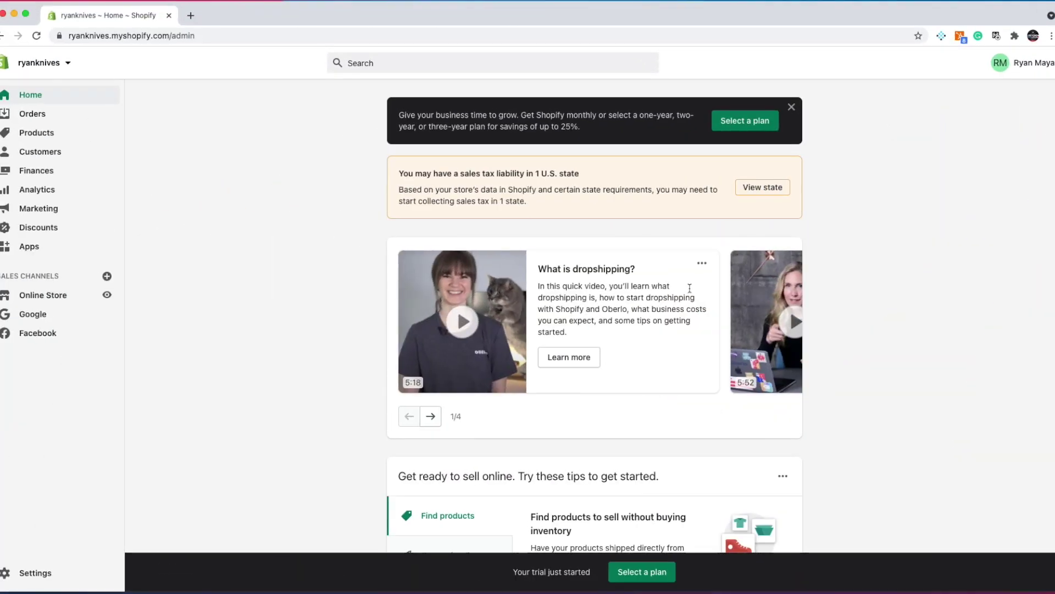